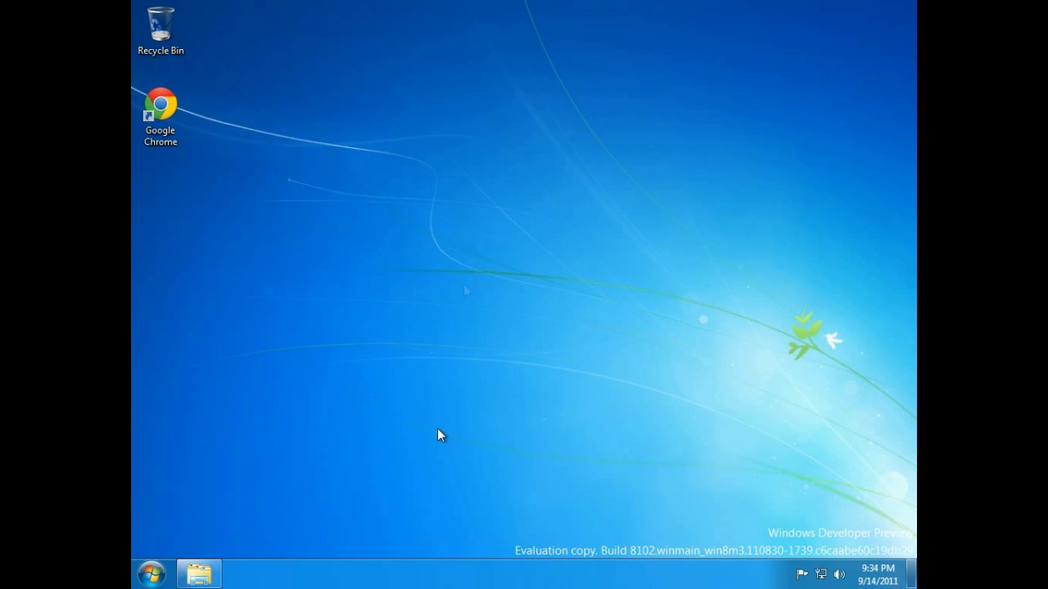
# Step: Check the Windows version with winver, then close the About Windows dialog
pyautogui.click(163, 566)
pyautogui.press('super+r')
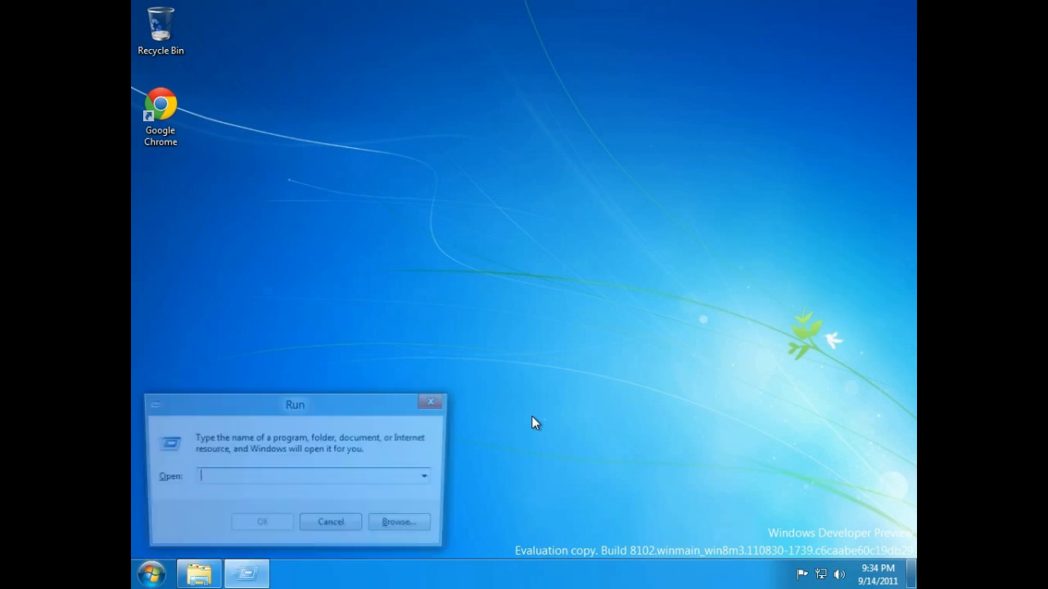
pyautogui.write('winver')
pyautogui.press('Return')
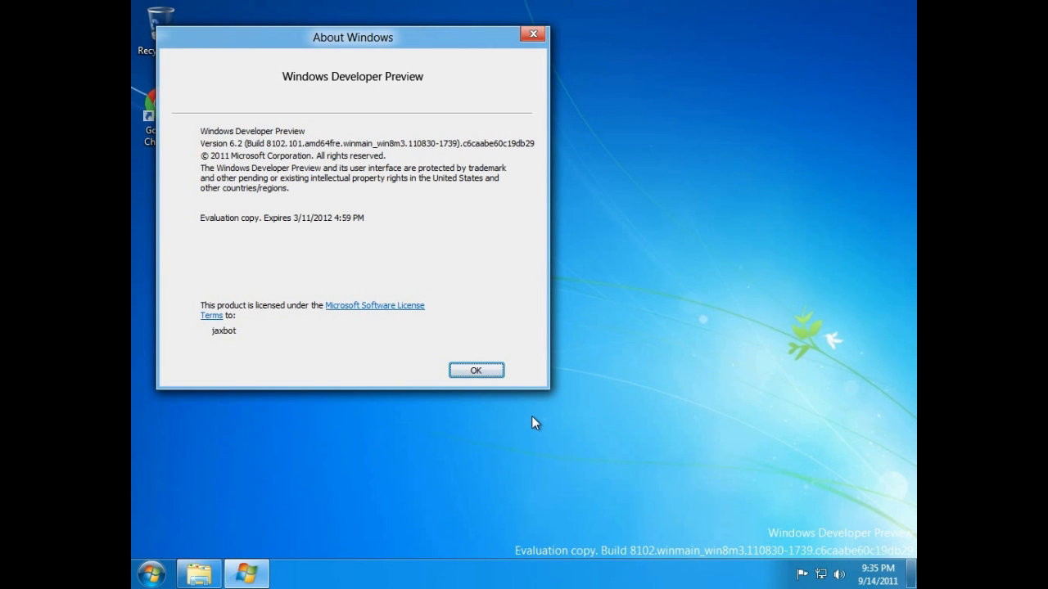
pyautogui.click(480, 370)
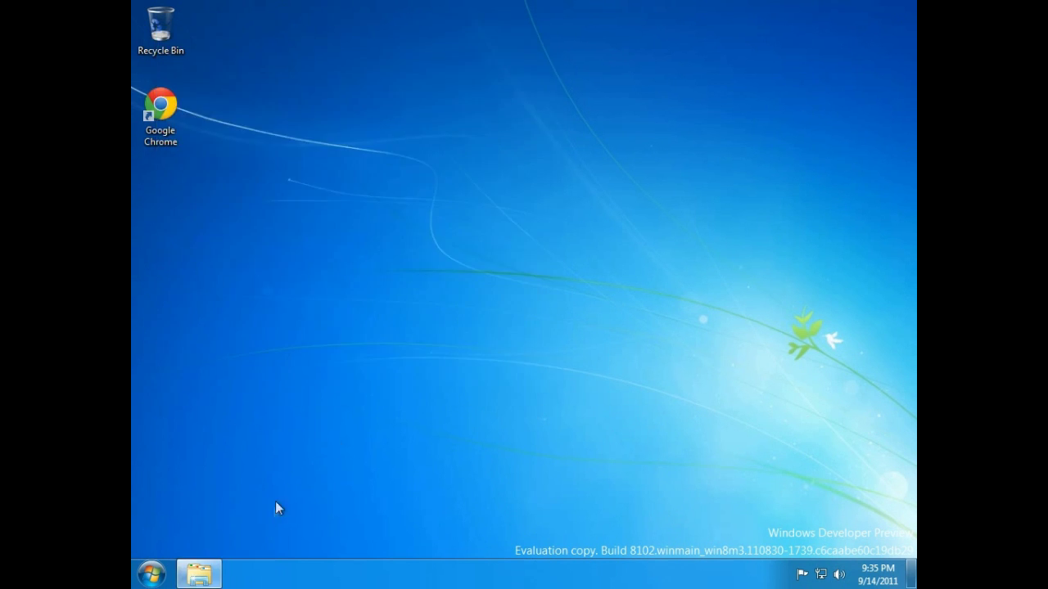
# Step: Restart the computer from the Start menu's Shut down options
pyautogui.click(168, 567)
pyautogui.click(399, 533)
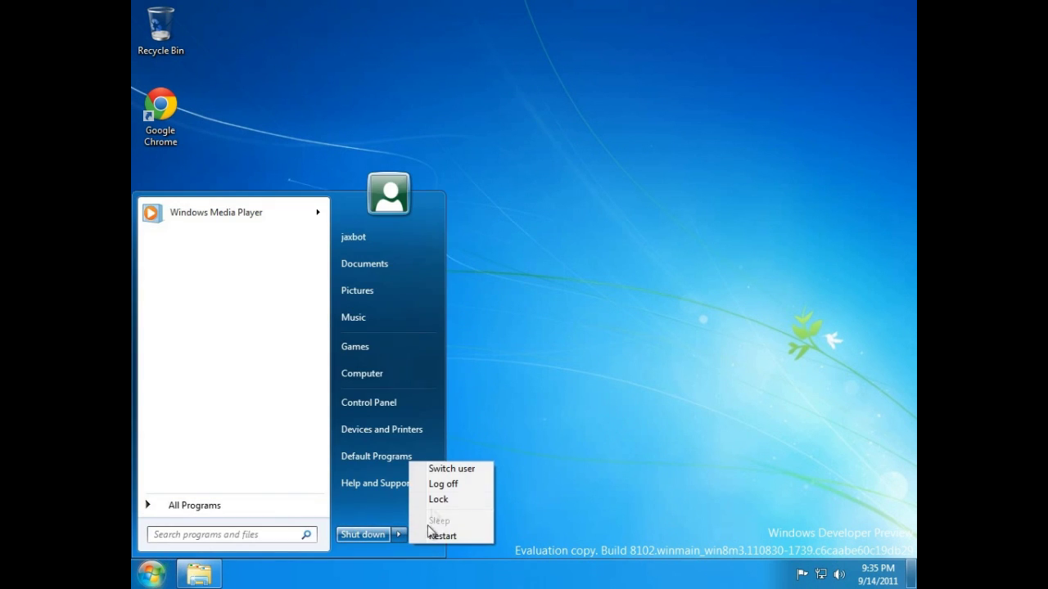
pyautogui.click(447, 535)
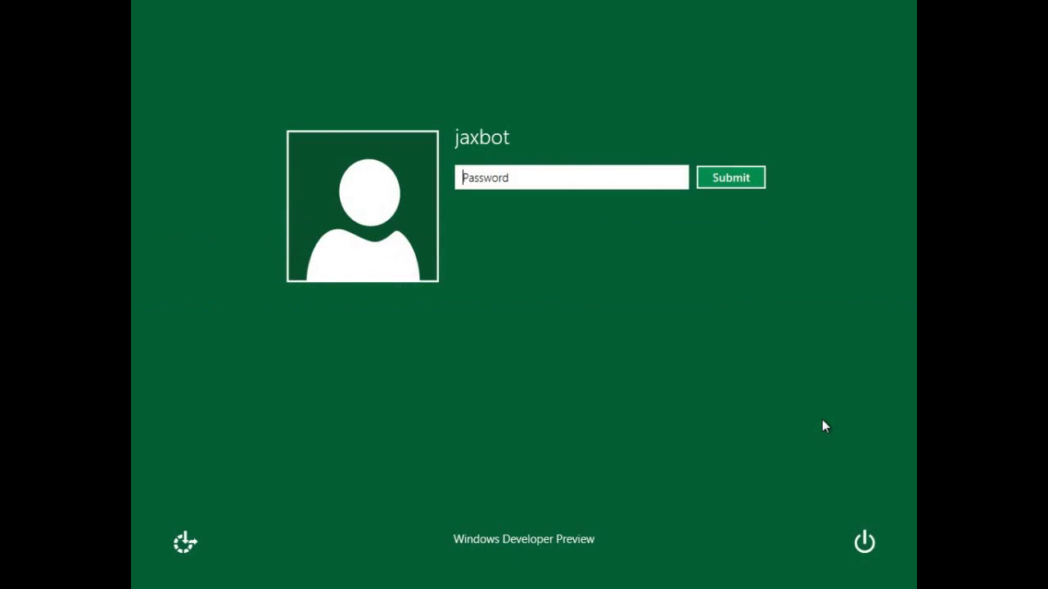
# Step: Sign in with the account password, switch to the desktop and minimize the System32 window
pyautogui.write('xxxxxx')
pyautogui.press('Return')
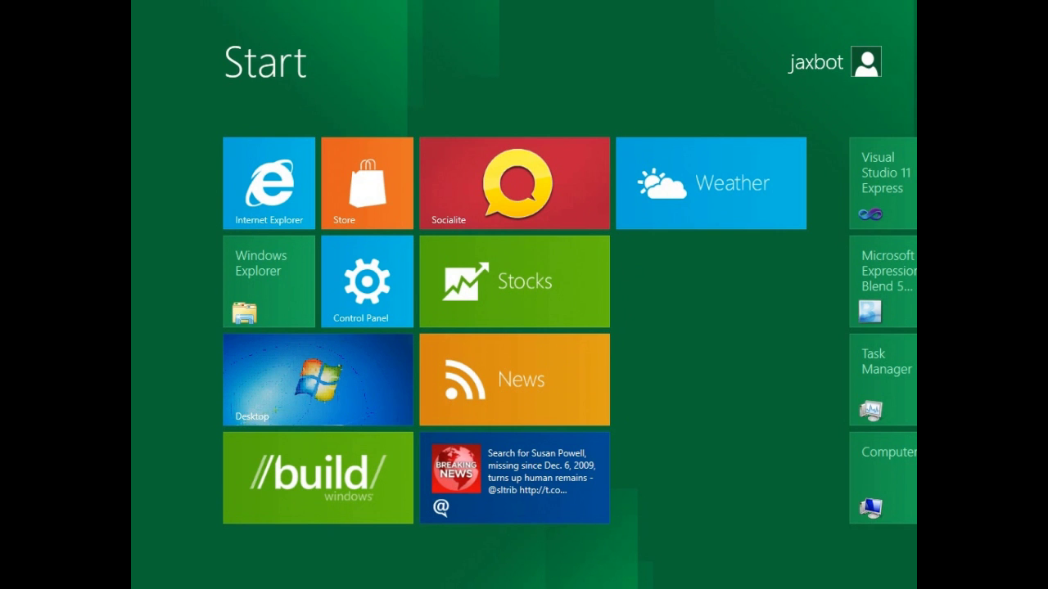
pyautogui.click(345, 359)
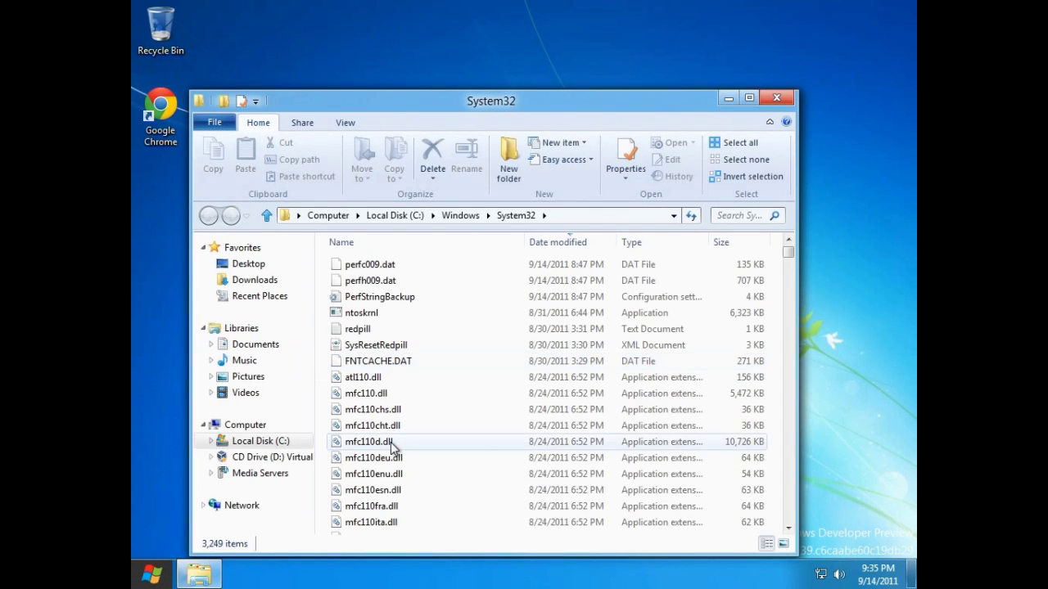
pyautogui.click(730, 98)
pyautogui.moveTo(136, 583)
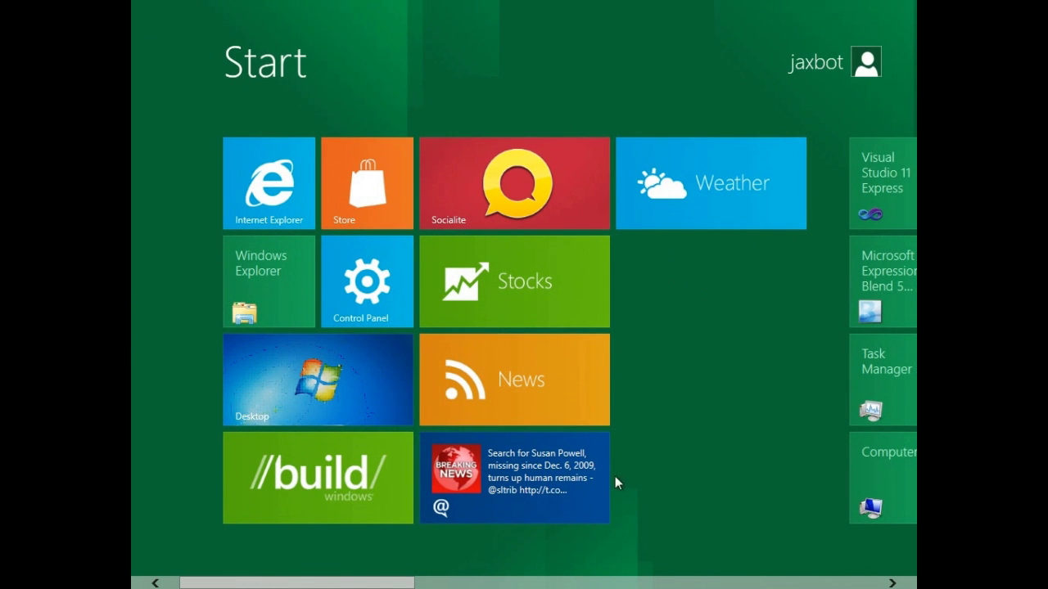
pyautogui.scroll(-5, 762, 245)
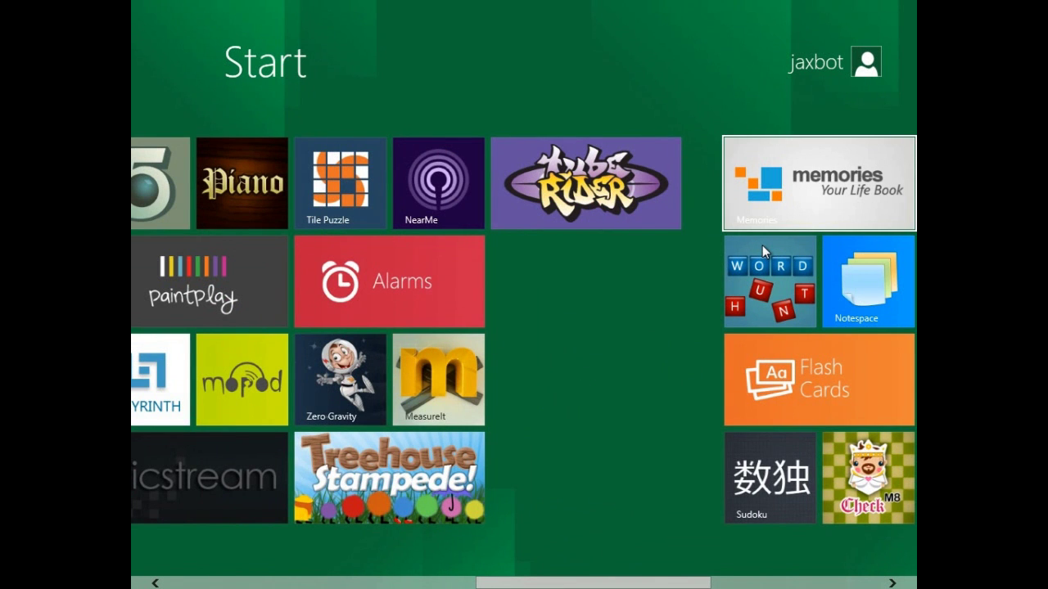
pyautogui.write('ch')
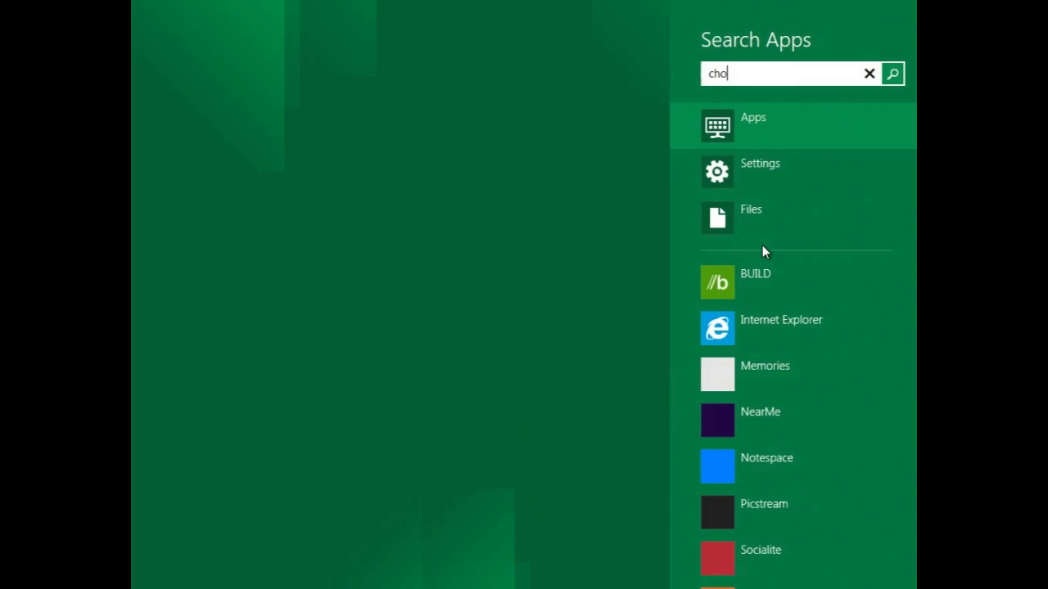
pyautogui.write('reome')
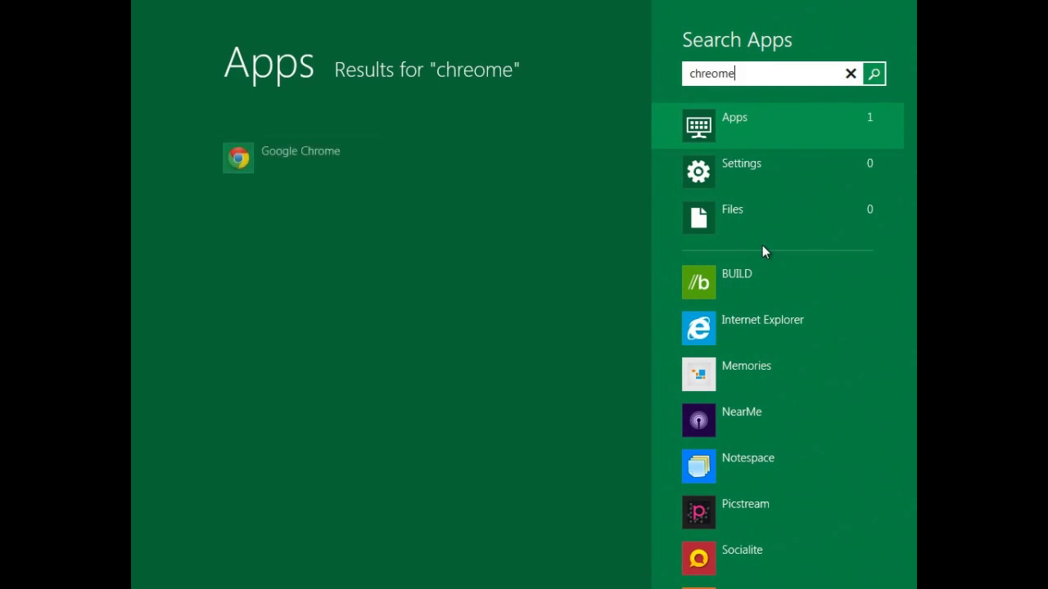
pyautogui.press('BackSpace')
pyautogui.press('BackSpace')
pyautogui.press('BackSpace')
pyautogui.press('BackSpace')
pyautogui.write('ome')
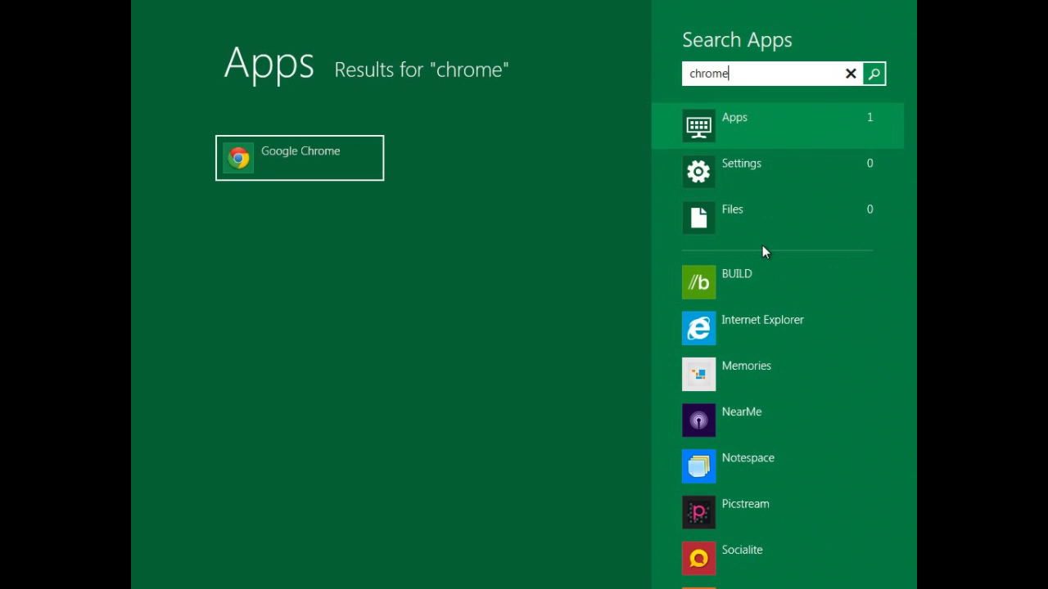
pyautogui.press('BackSpace')
pyautogui.press('BackSpace')
pyautogui.press('BackSpace')
pyautogui.press('BackSpace')
pyautogui.press('BackSpace')
pyautogui.press('BackSpace')
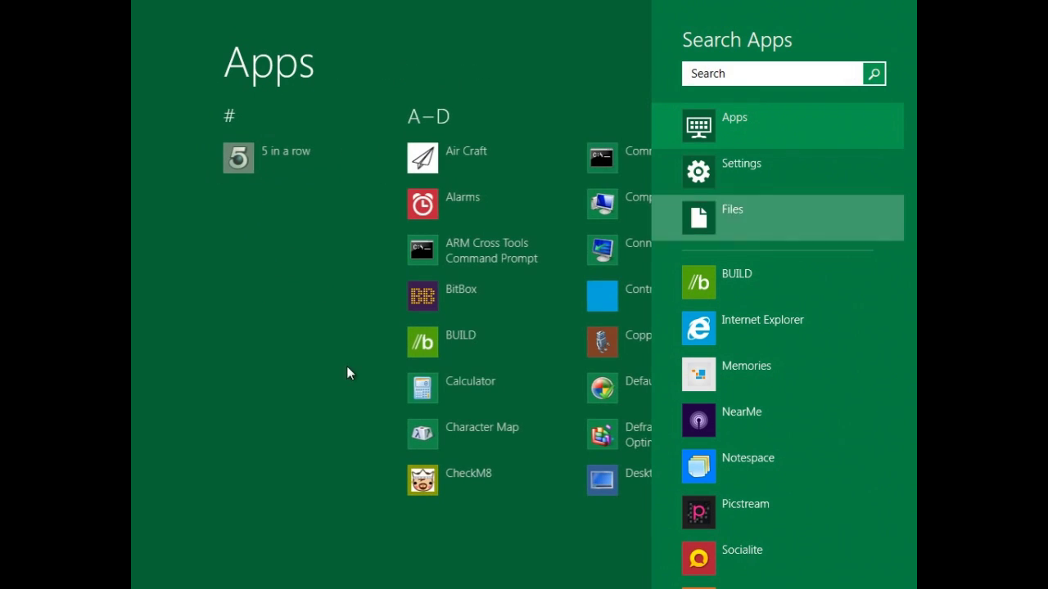
pyautogui.press('Escape')
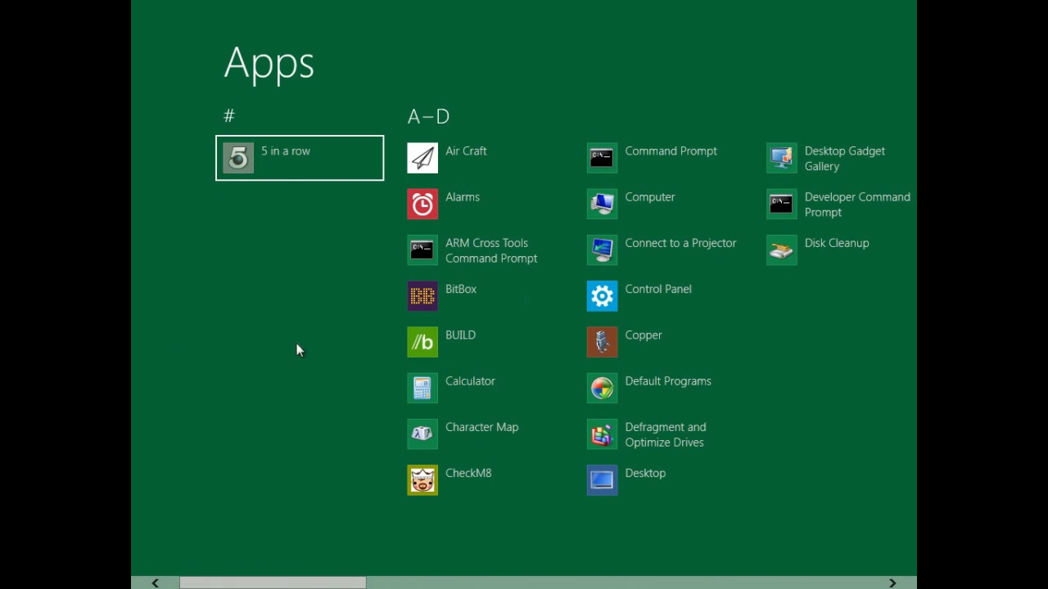
pyautogui.press('Escape')
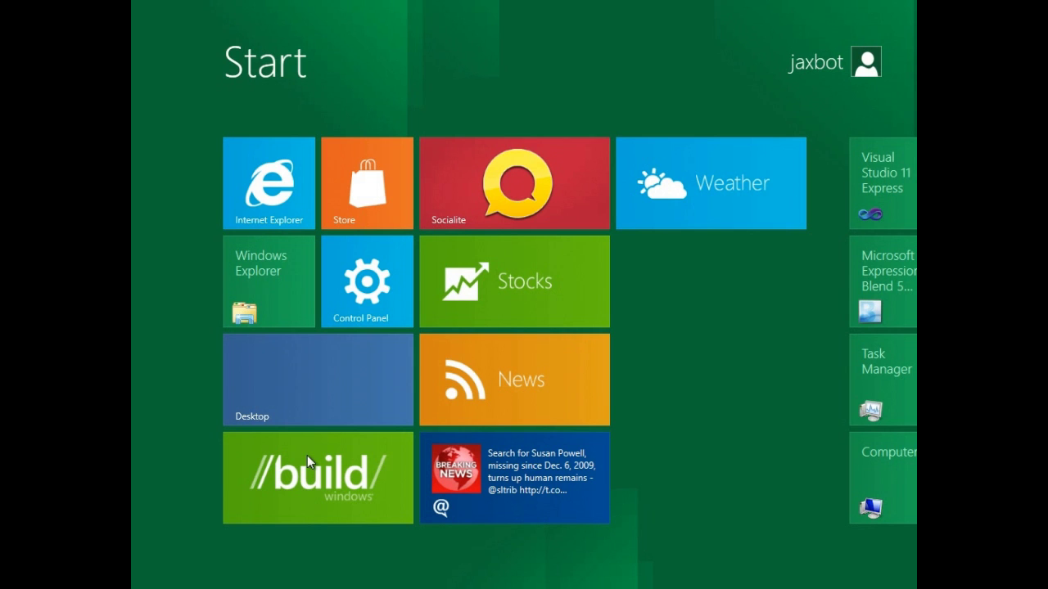
# Step: Browse Explorer to C:\Windows\System32 and jump to shsxs.dll by typing its name
pyautogui.click(268, 401)
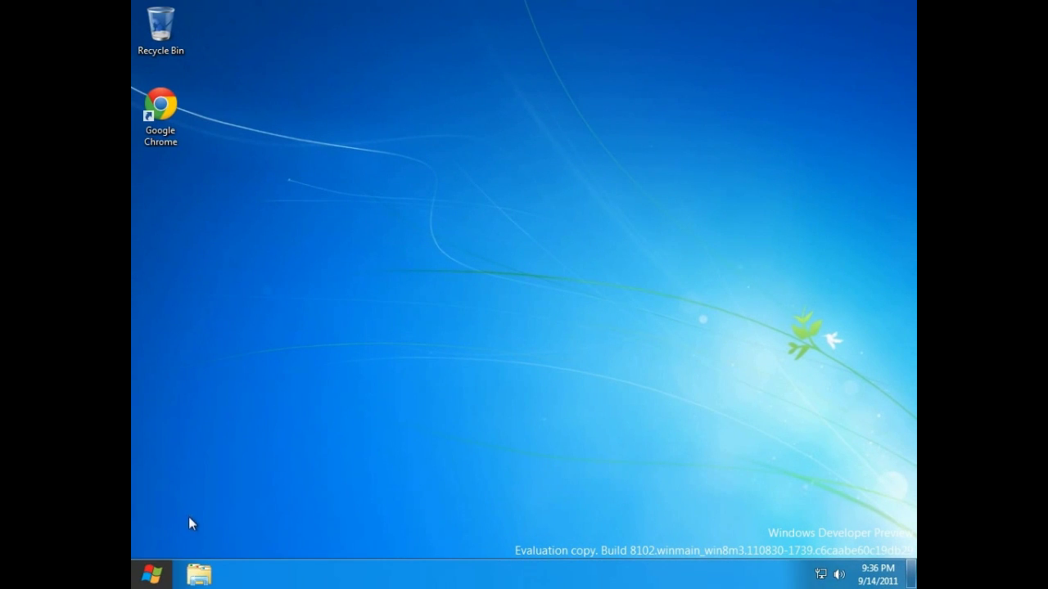
pyautogui.click(198, 573)
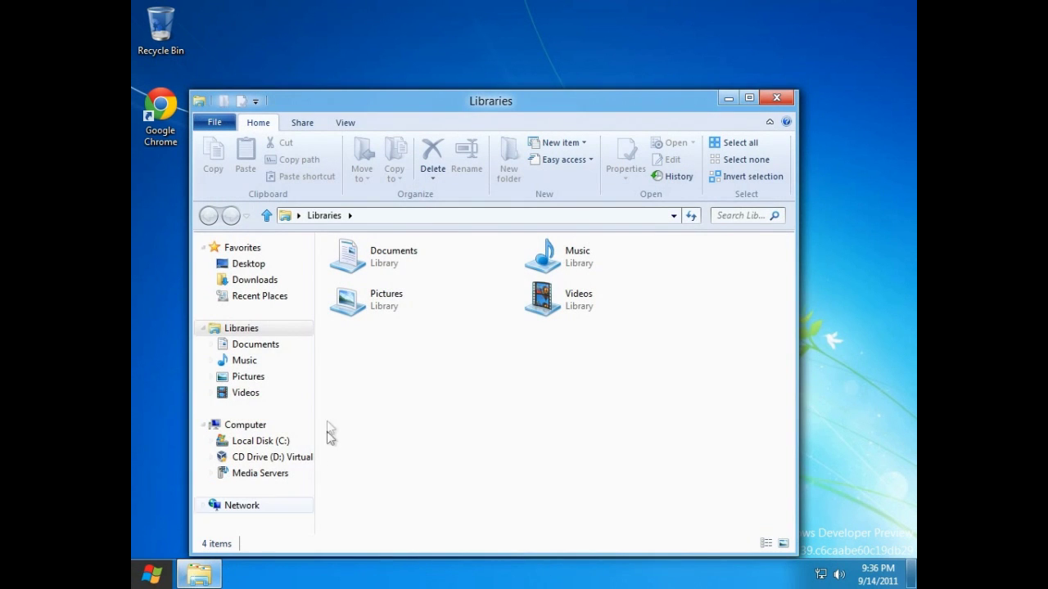
pyautogui.click(281, 442)
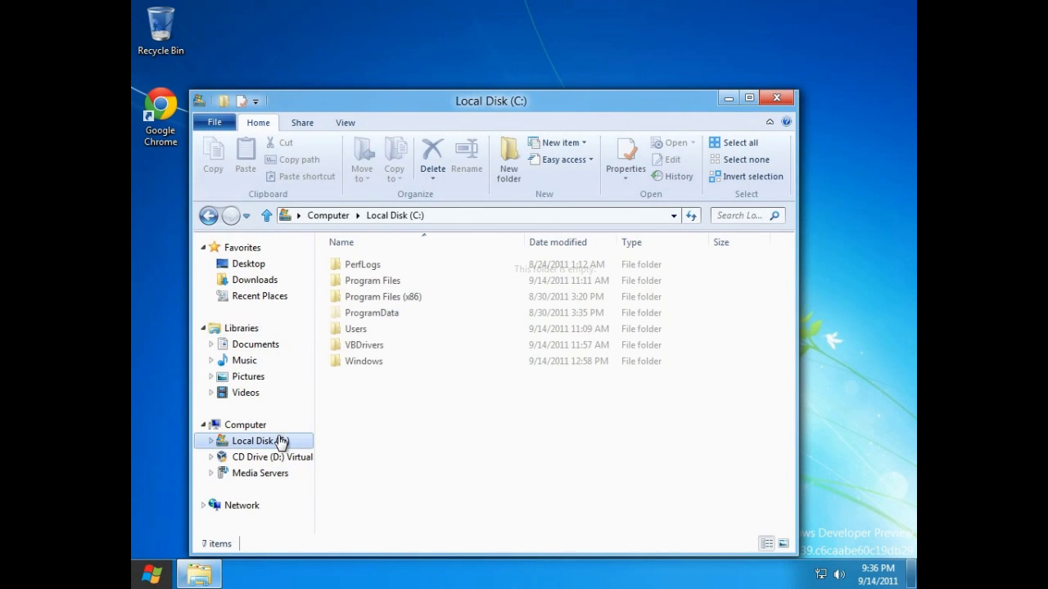
pyautogui.doubleClick(385, 363)
pyautogui.click(400, 349)
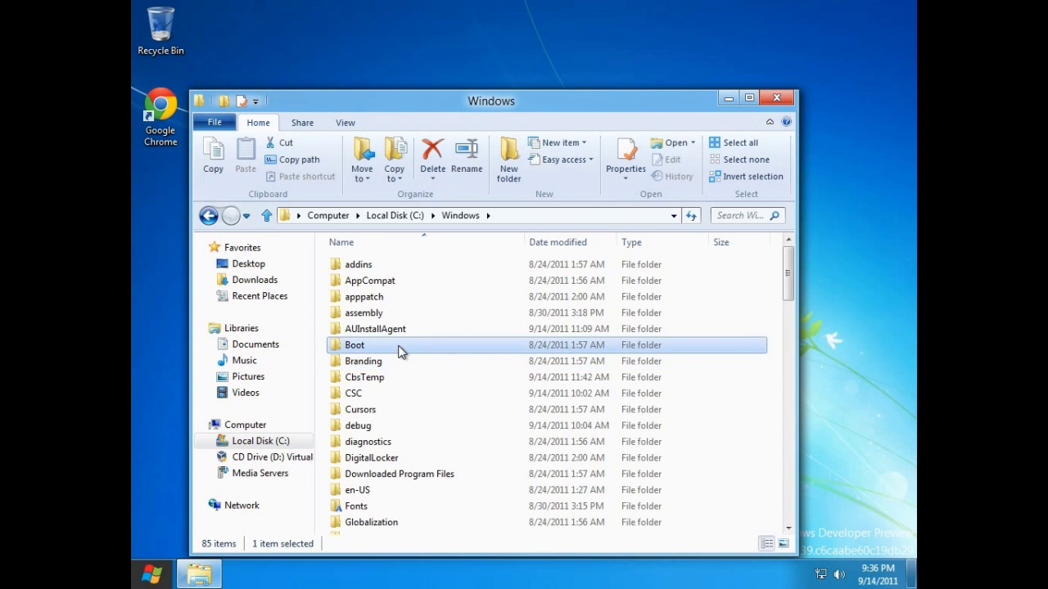
pyautogui.write('s > System32')
pyautogui.press('Return')
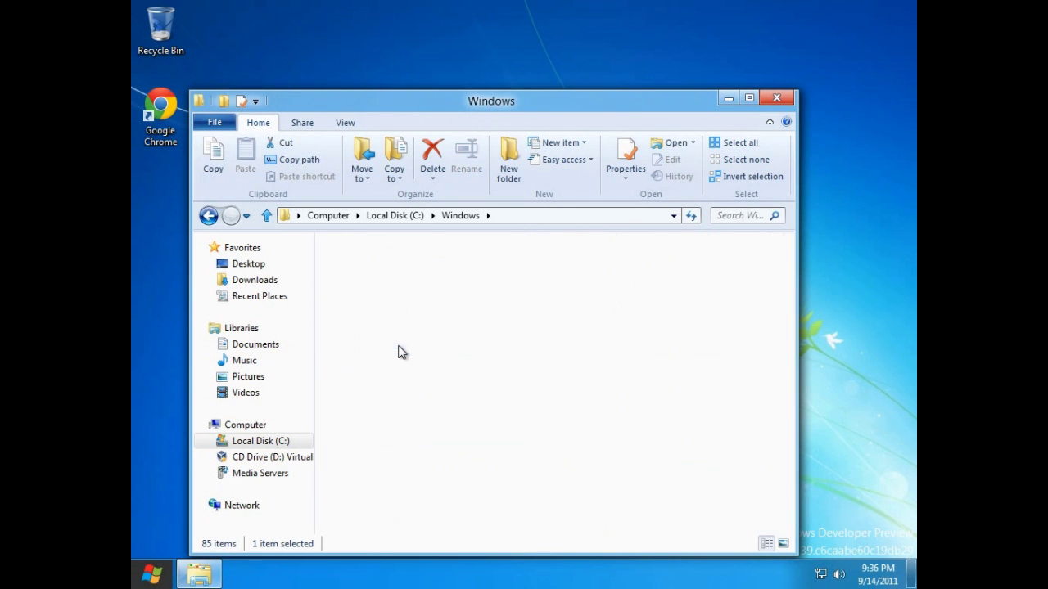
pyautogui.click(458, 335)
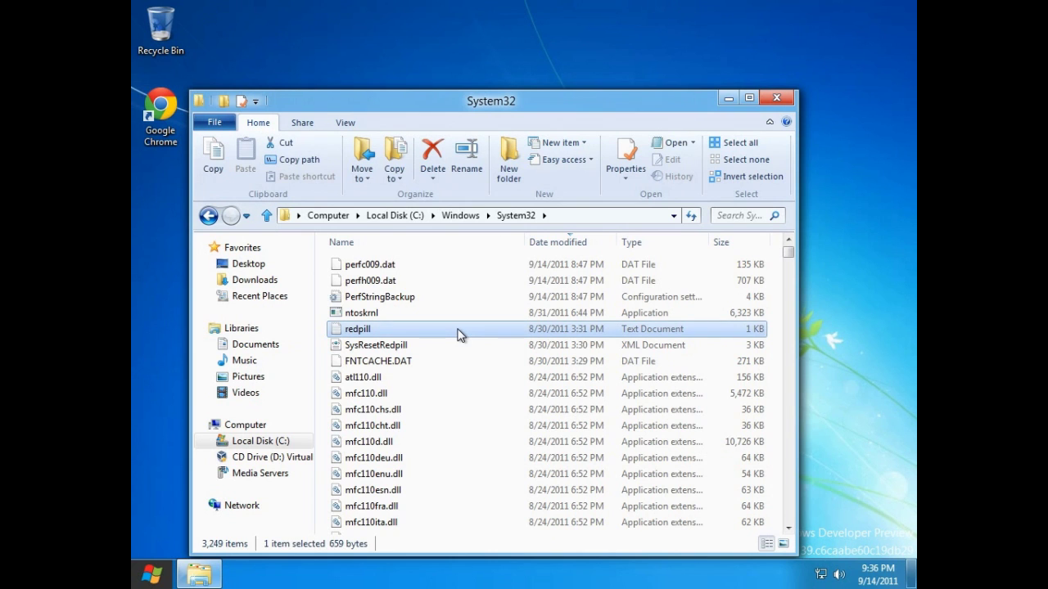
pyautogui.write('shsxs')
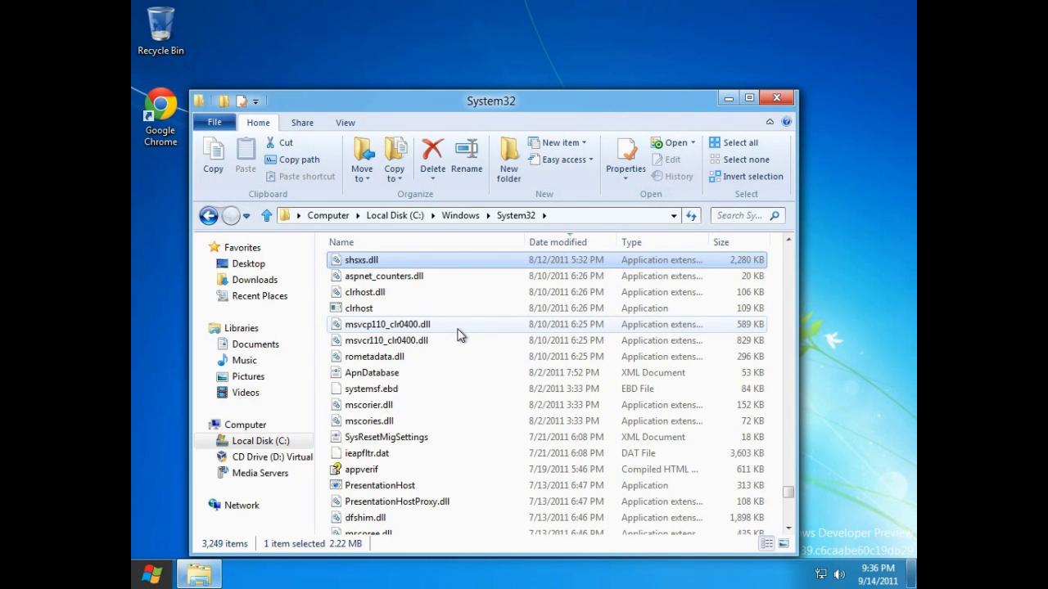
# Step: View the Properties of shsxs.dll, then cancel the dialog without changes
pyautogui.rightClick(426, 260)
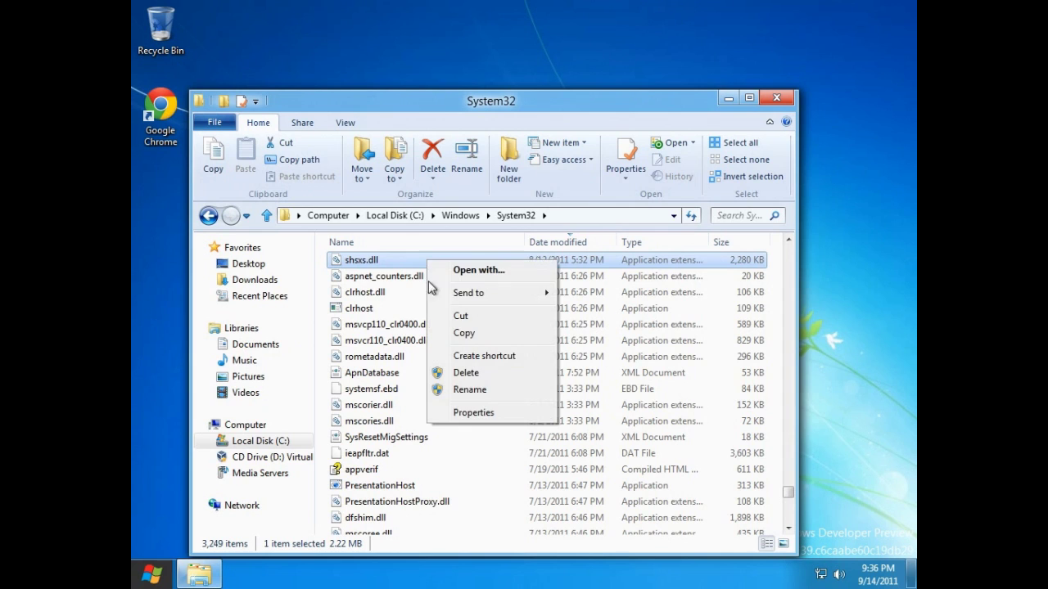
pyautogui.click(390, 264)
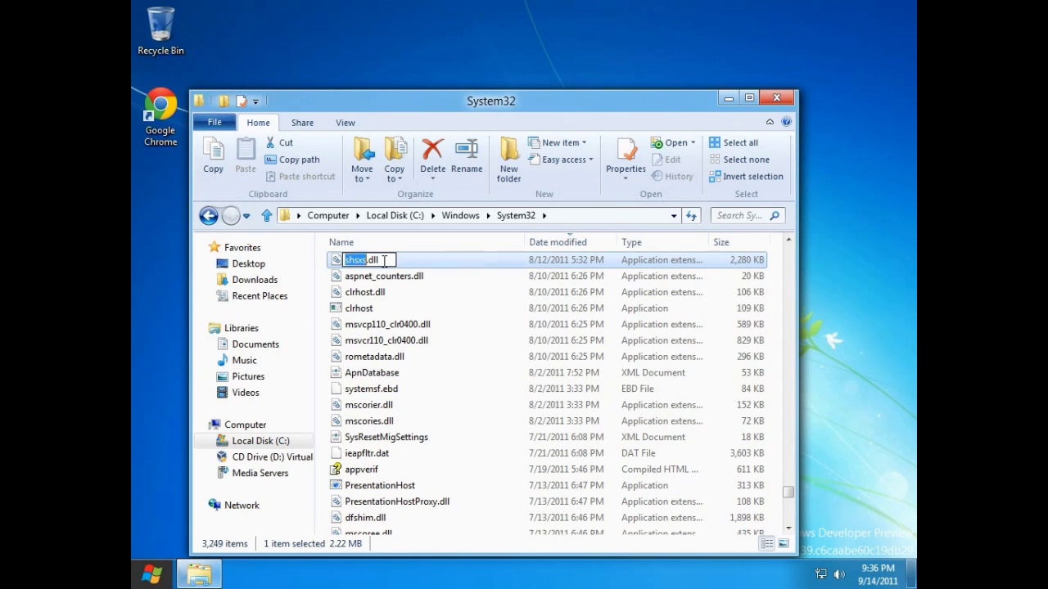
pyautogui.rightClick(415, 261)
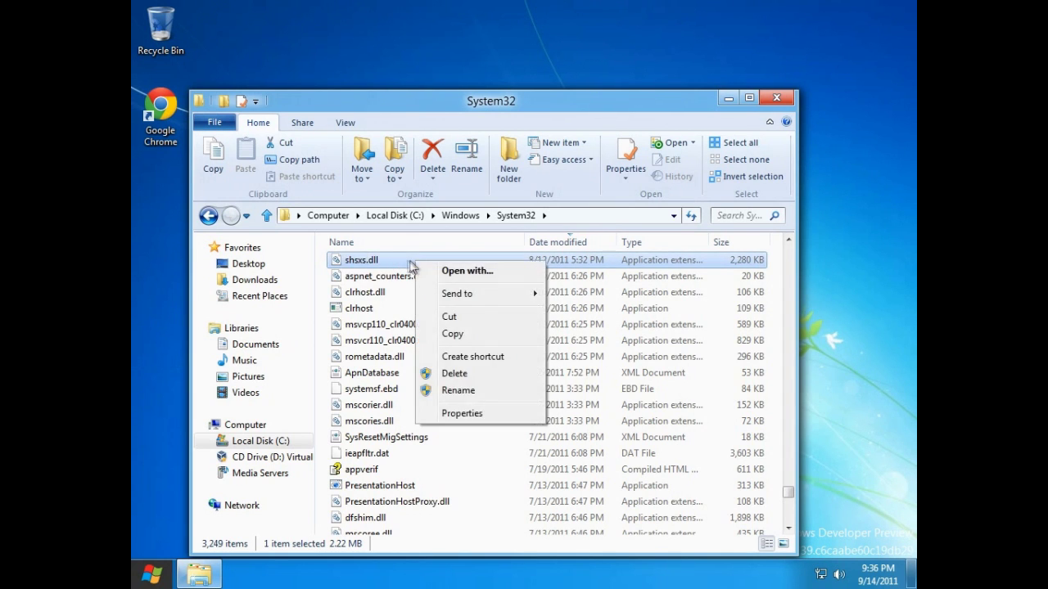
pyautogui.click(494, 414)
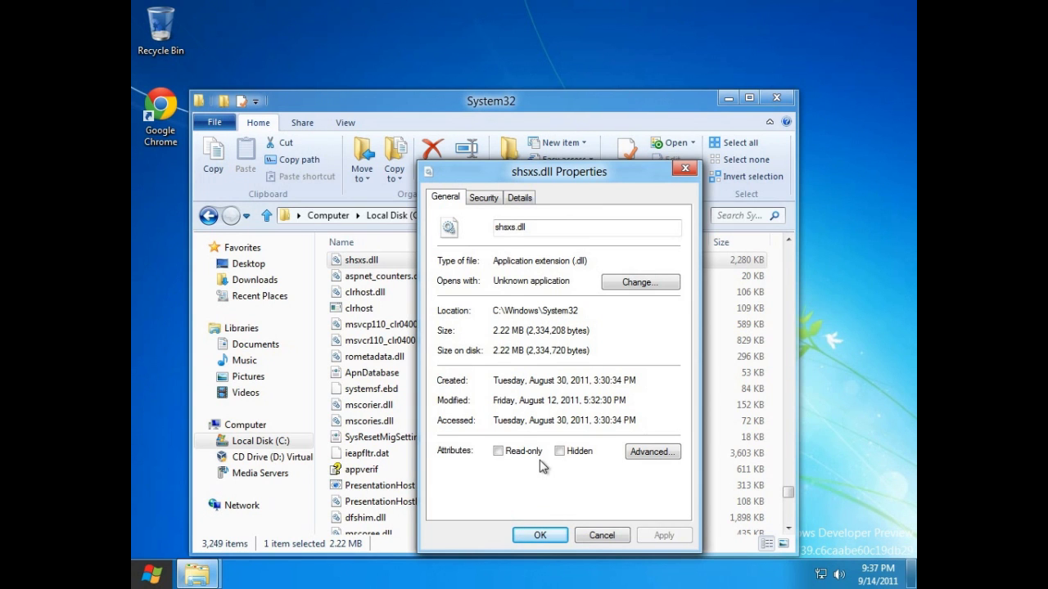
pyautogui.click(615, 534)
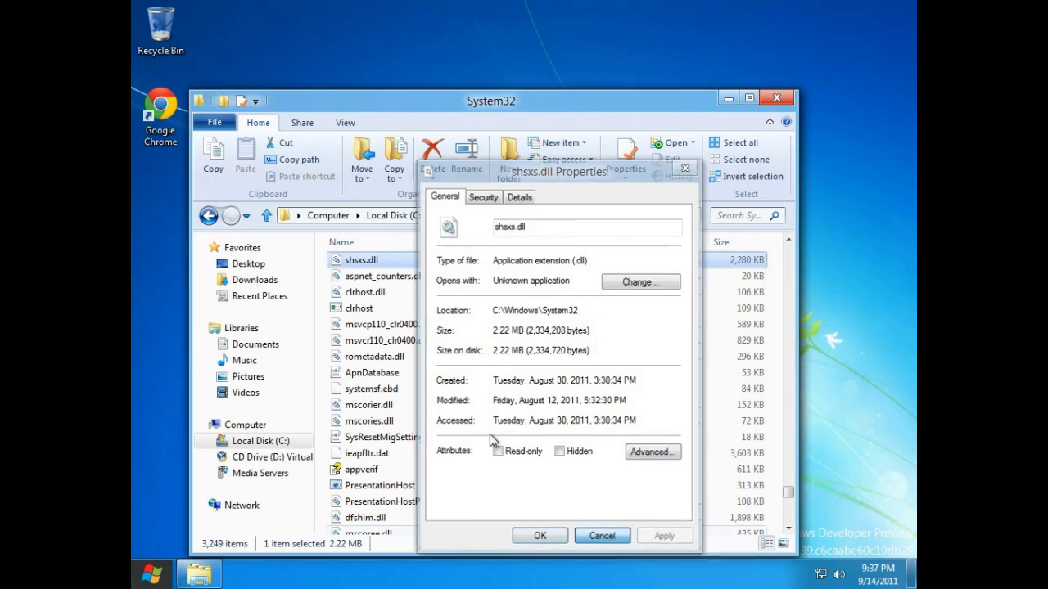
# Step: Rename shsxs.dll to shsxs_backup.dll by inserting _backup before the extension
pyautogui.rightClick(364, 259)
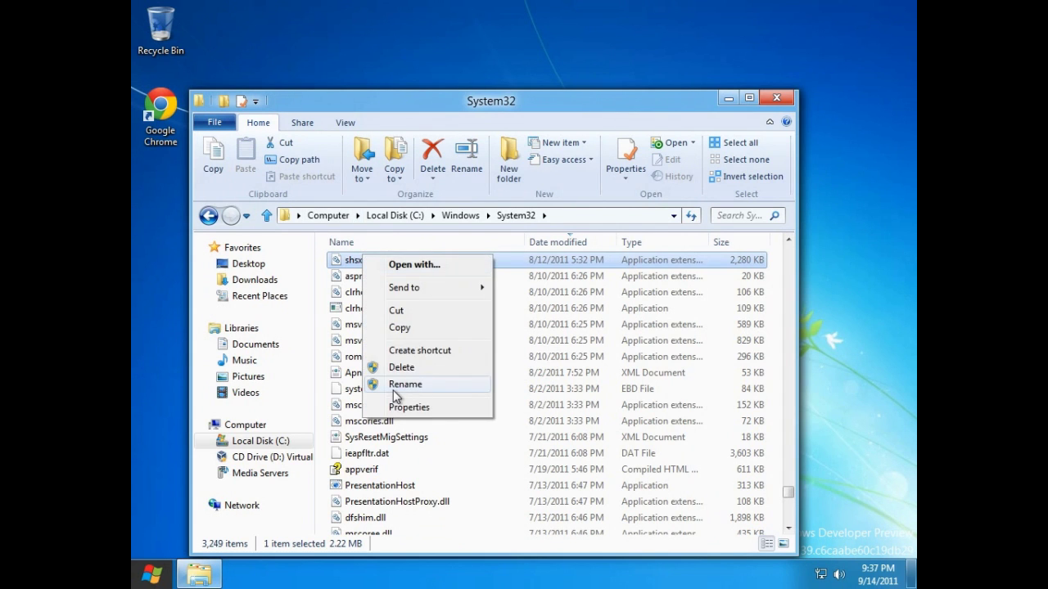
pyautogui.click(394, 393)
pyautogui.click(388, 260)
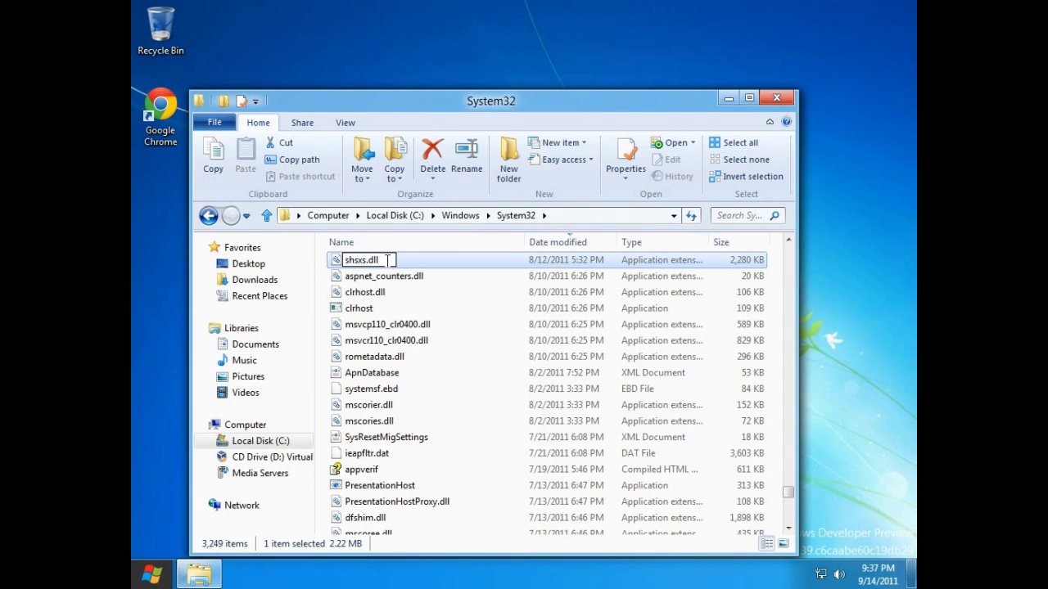
pyautogui.write('_backup')
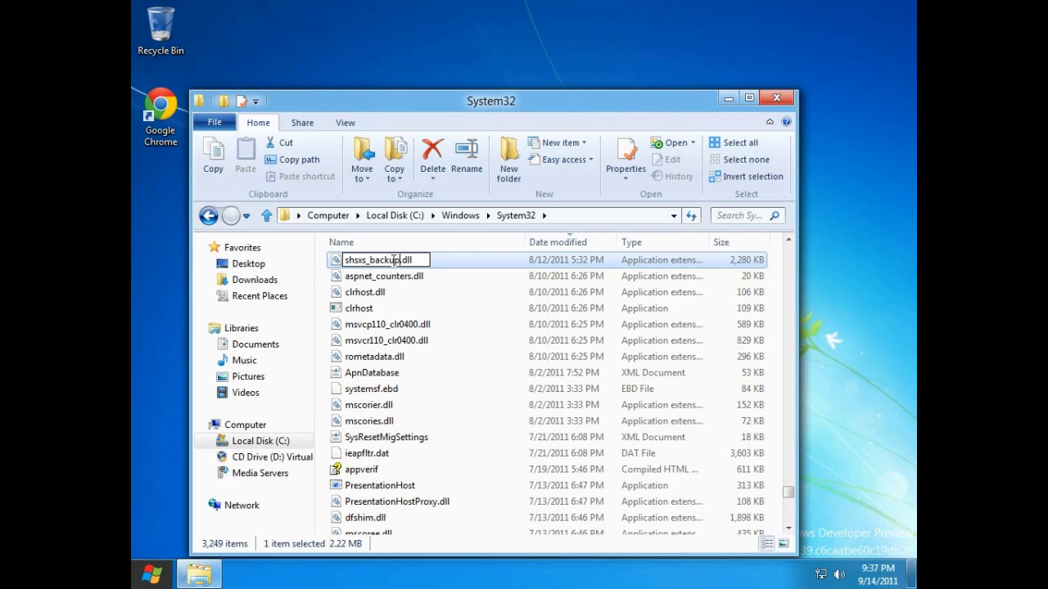
pyautogui.press('Return')
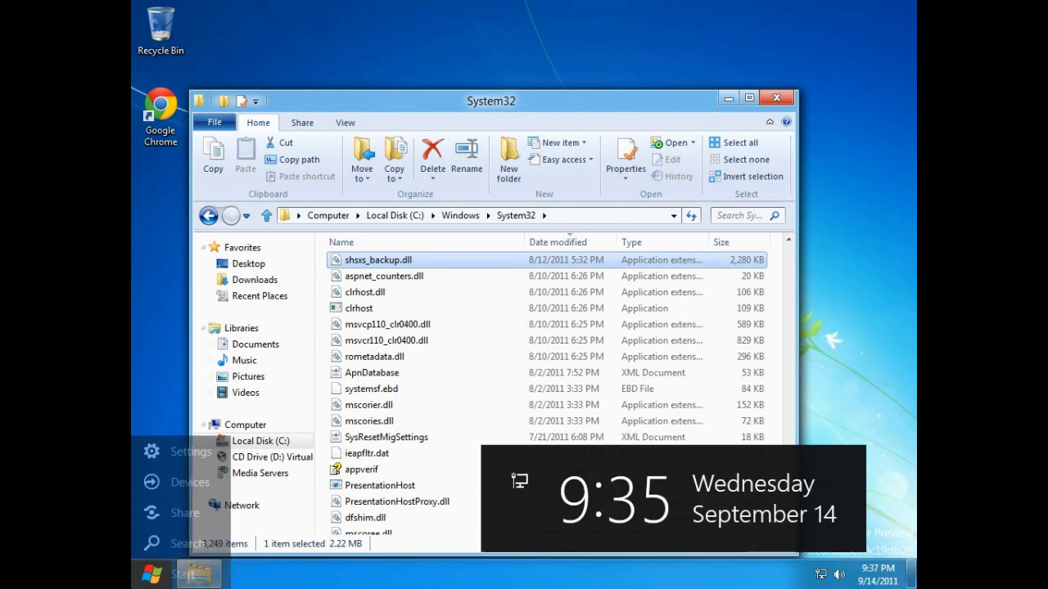
# Step: Bring up the Start screen with the Windows key
pyautogui.press('super')
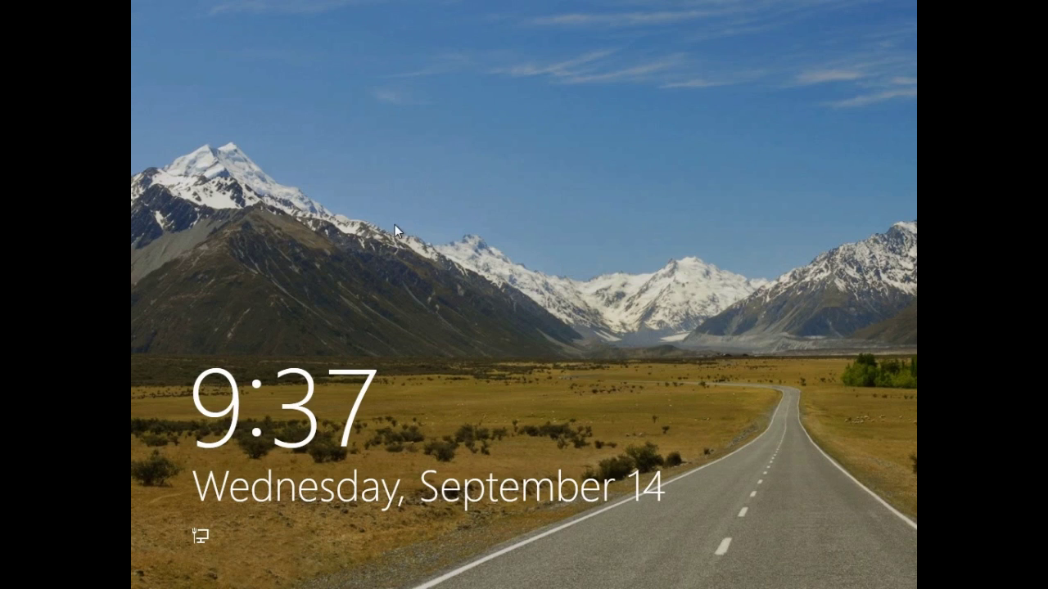
# Step: Sign in from the lock screen with the account password and minimise the System32 window
pyautogui.click(395, 225)
pyautogui.write('****')
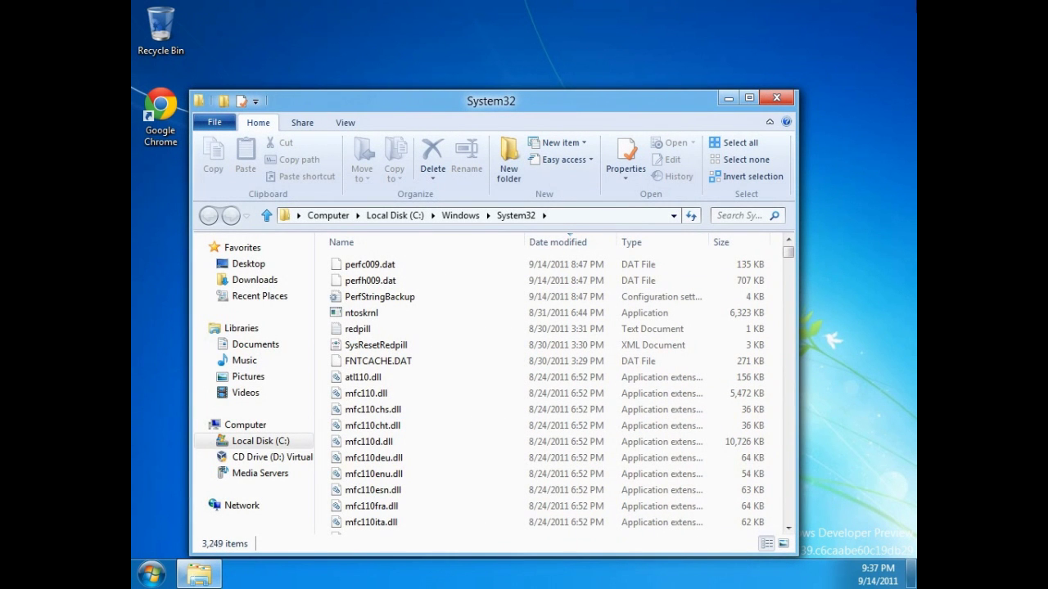
pyautogui.click(731, 98)
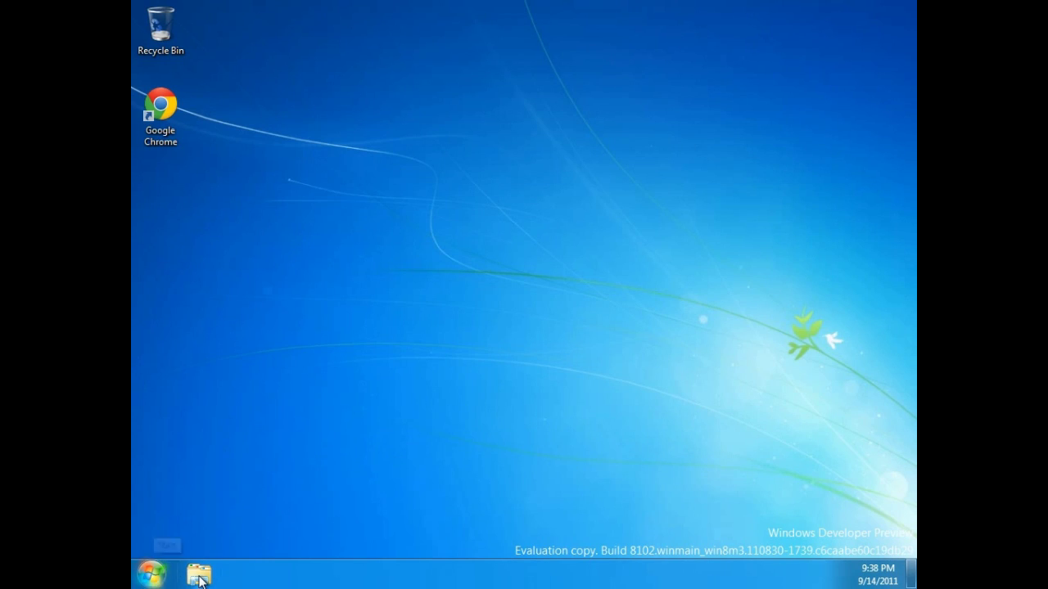
# Step: Unpin Windows Media Player from the Start menu
pyautogui.click(150, 577)
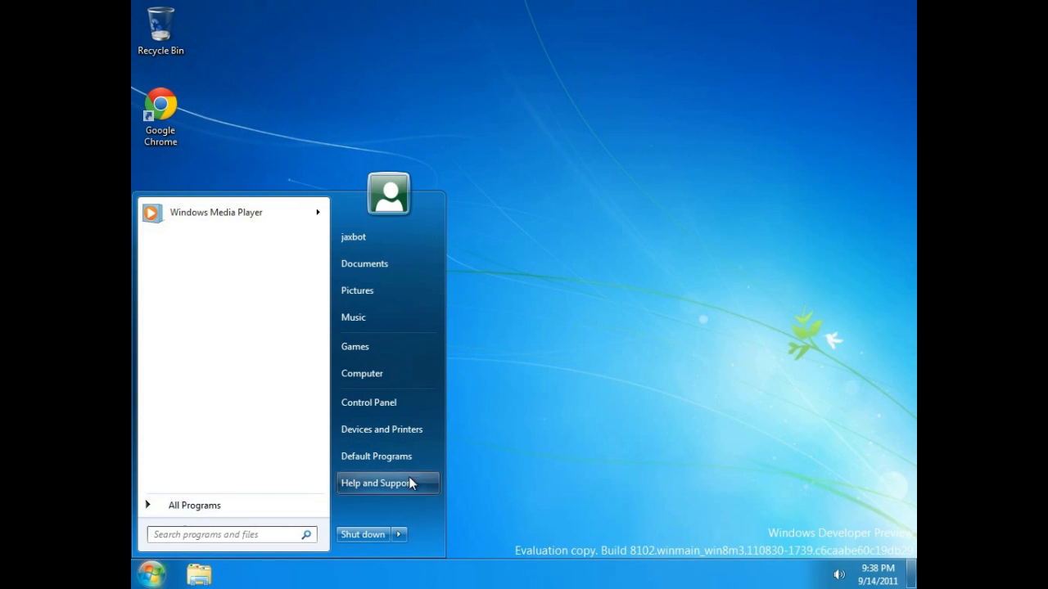
pyautogui.rightClick(194, 211)
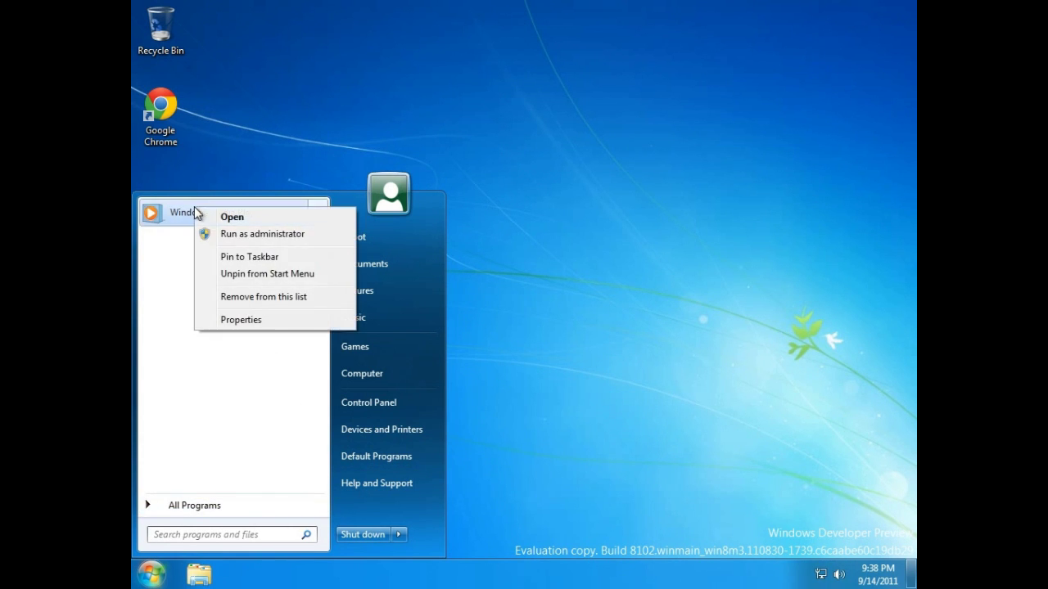
pyautogui.click(250, 273)
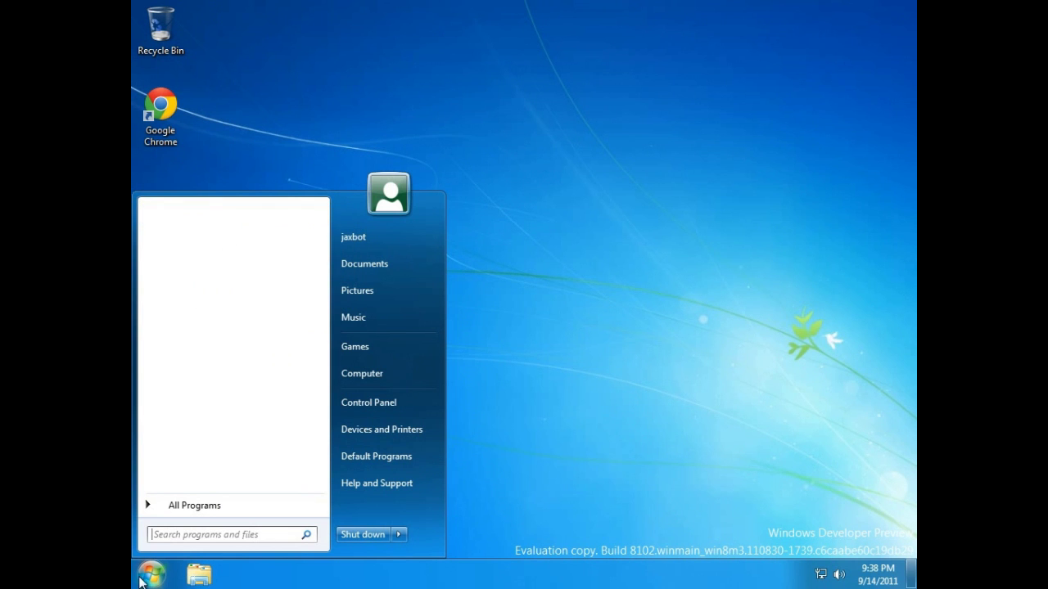
# Step: Review taskbar Properties and Start menu Customize settings, cancel both, and reopen Start
pyautogui.rightClick(334, 574)
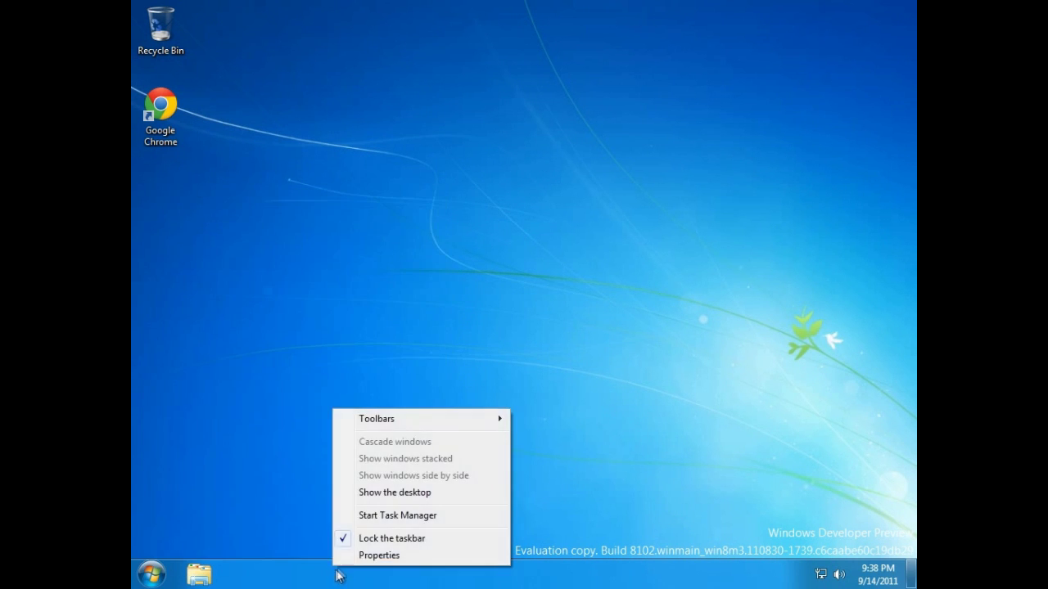
pyautogui.click(352, 555)
pyautogui.click(197, 238)
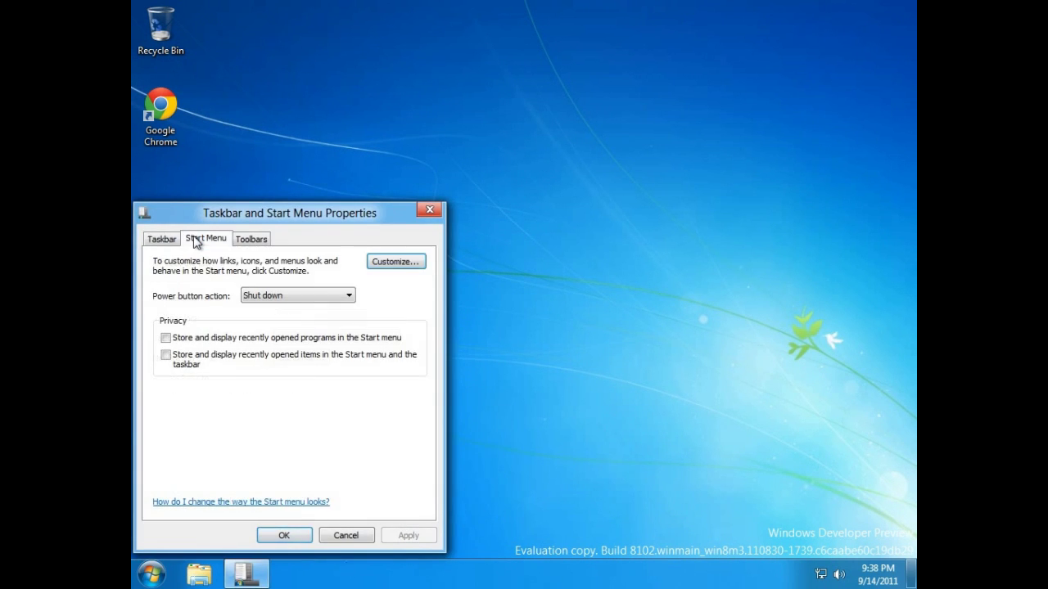
pyautogui.click(264, 241)
pyautogui.click(206, 239)
pyautogui.click(378, 261)
pyautogui.scroll(-2, 275, 356)
pyautogui.scroll(-9, 279, 357)
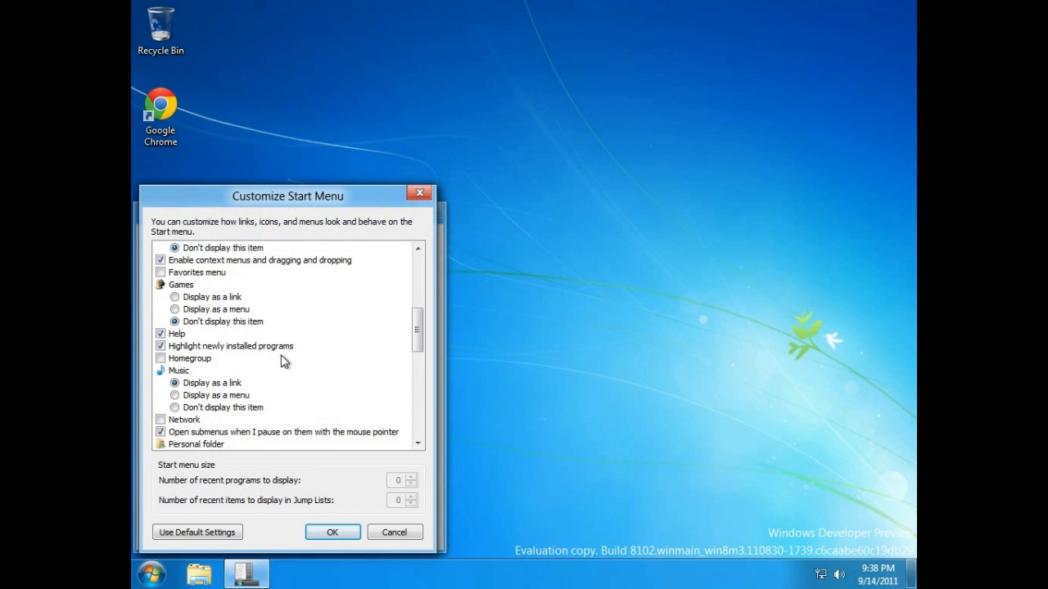
pyautogui.click(205, 359)
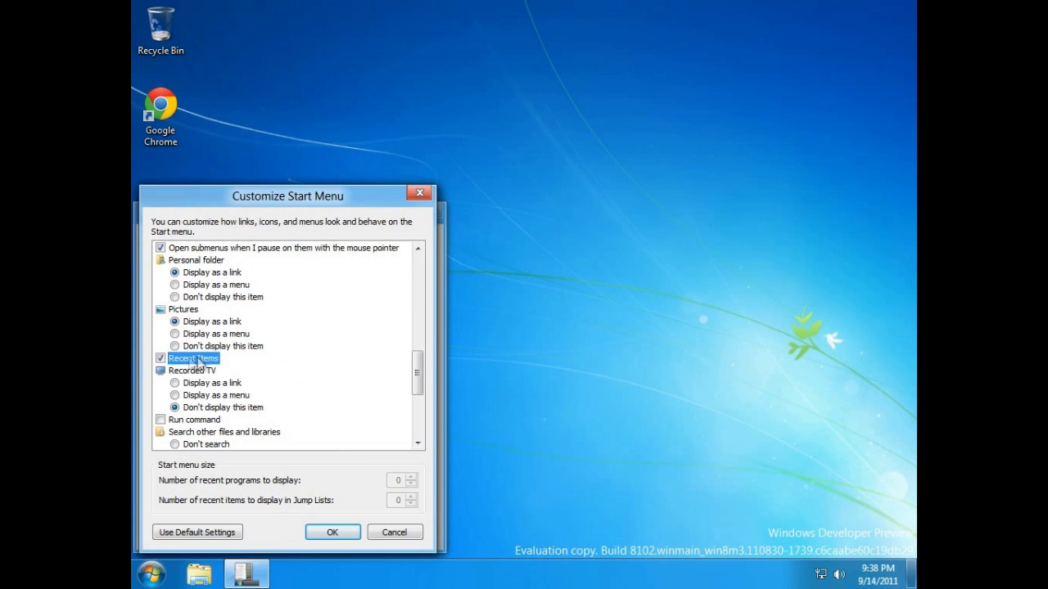
pyautogui.click(399, 532)
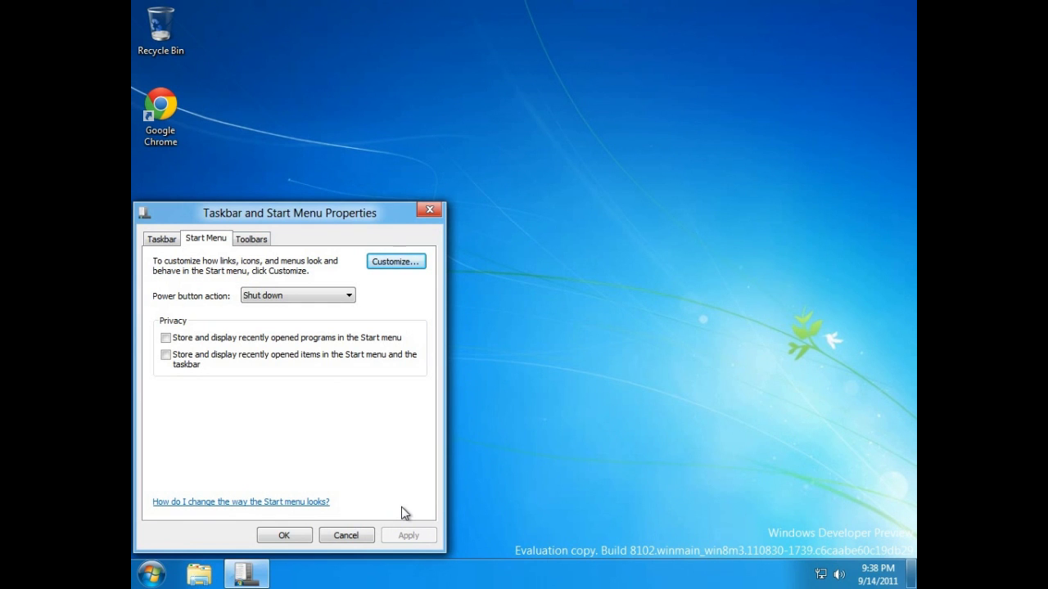
pyautogui.click(347, 535)
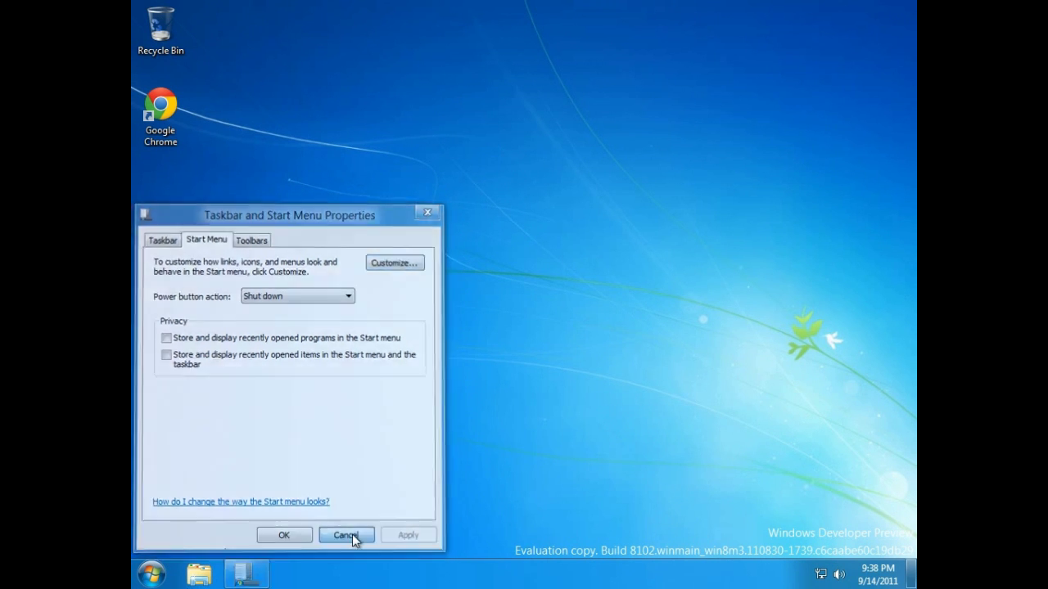
pyautogui.click(169, 575)
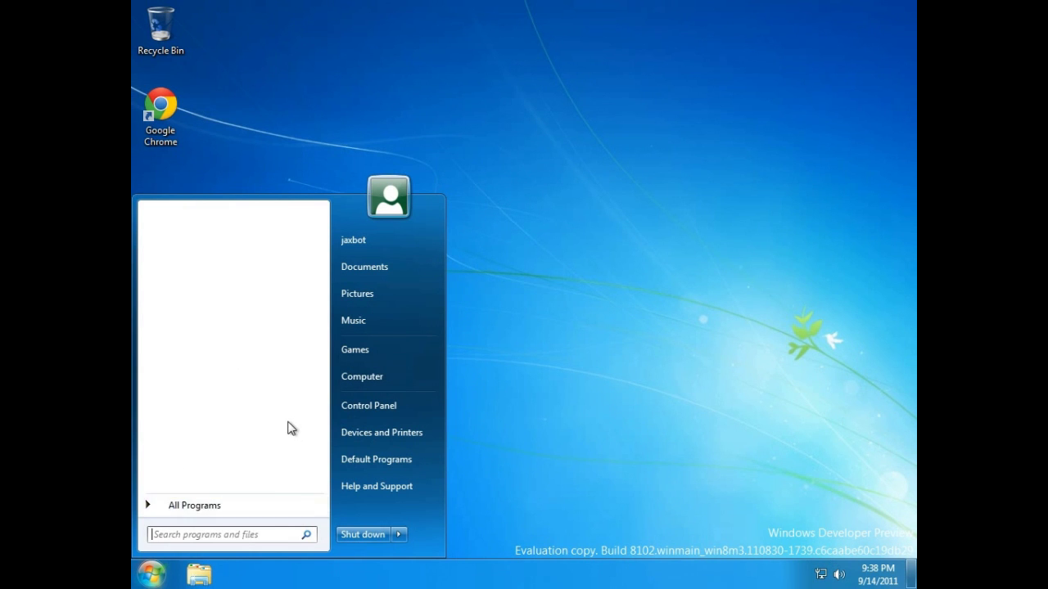
# Step: Search the Start menu for Notepad, clear the search and close the menu
pyautogui.write('notrpad')
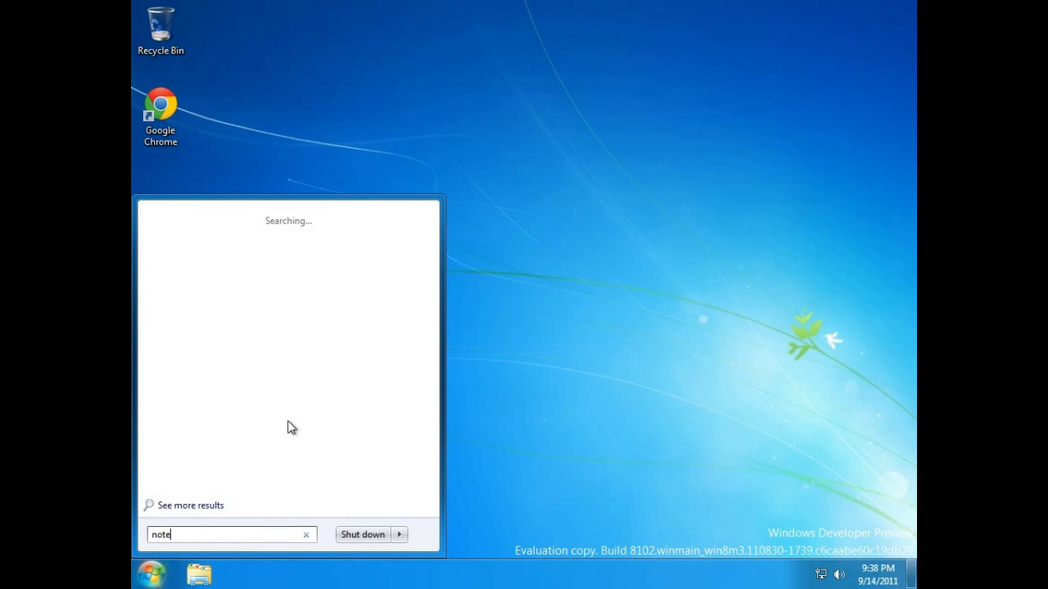
pyautogui.write('pad')
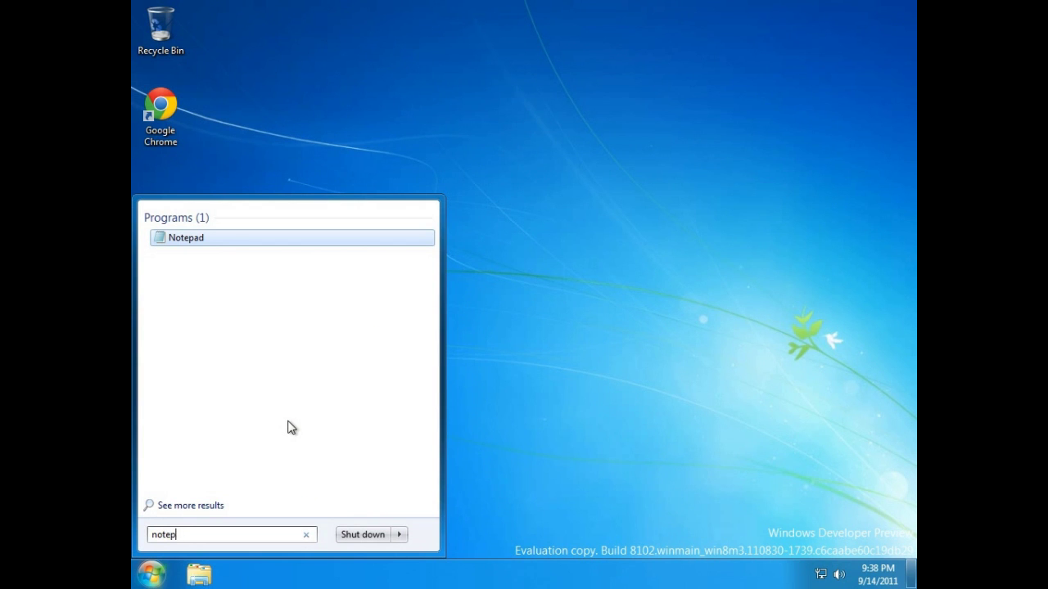
pyautogui.press('BackSpace')
pyautogui.press('BackSpace')
pyautogui.press('BackSpace')
pyautogui.press('BackSpace')
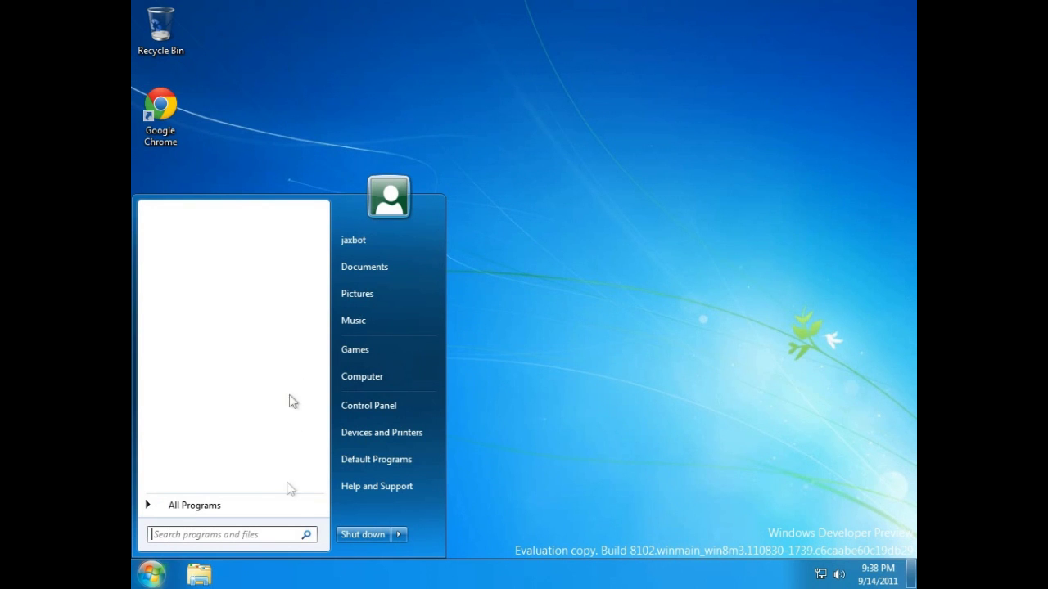
pyautogui.click(584, 208)
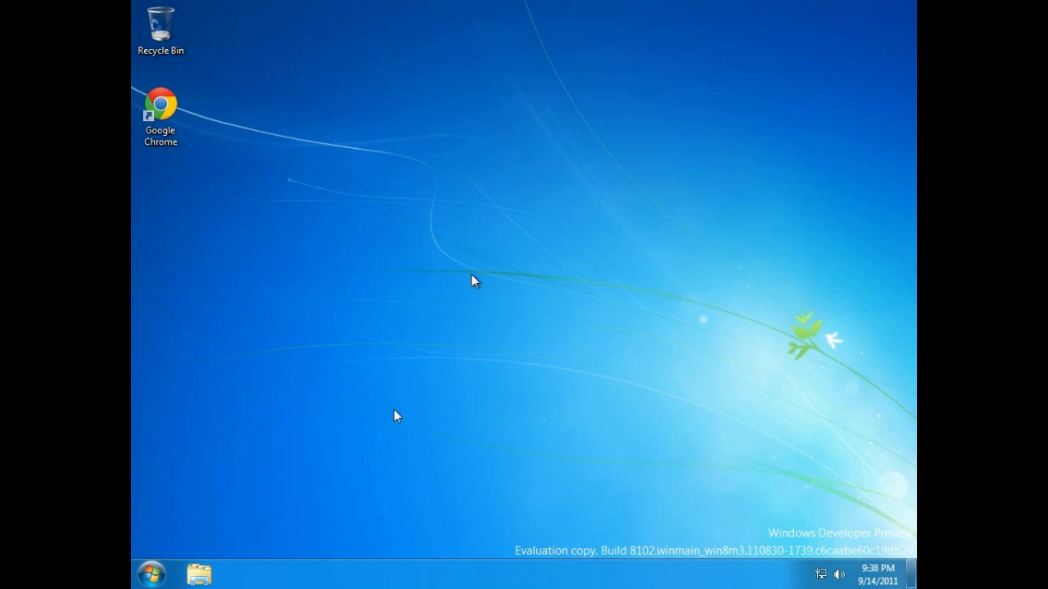
# Step: Reopen the Start menu, show All Programs, then close it
pyautogui.click(150, 573)
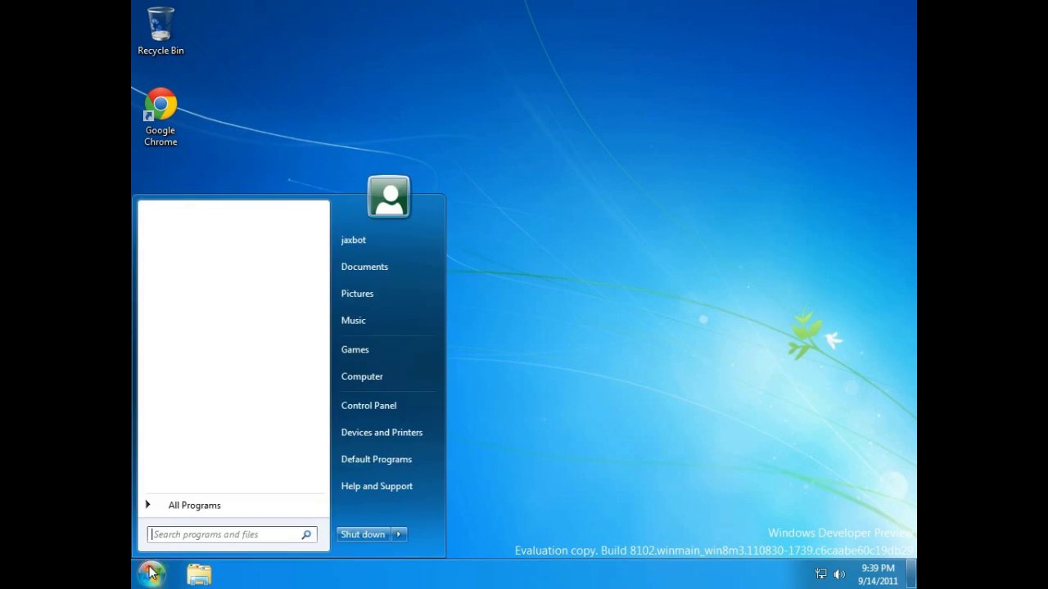
pyautogui.click(164, 506)
pyautogui.click(207, 305)
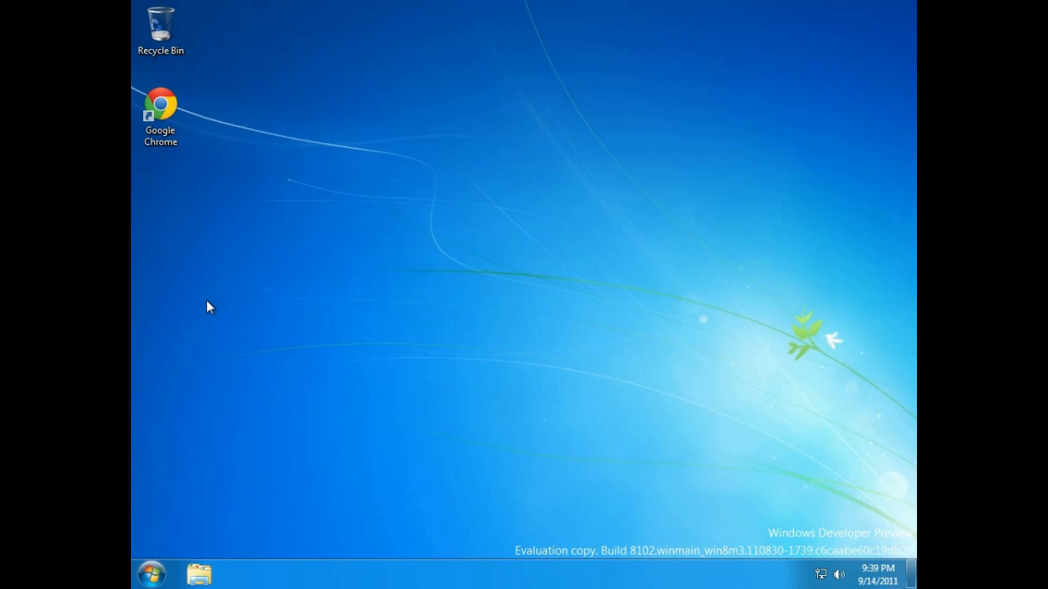
# Step: Browse from Libraries through C:\Program Files\Applications into the paintplay package's HTML folder
pyautogui.click(199, 574)
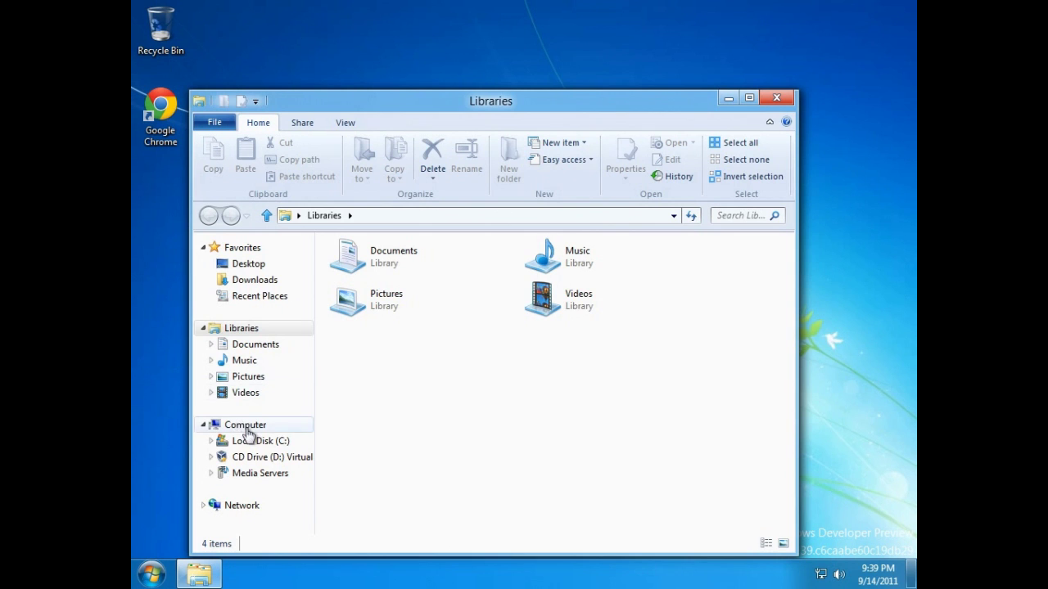
pyautogui.click(253, 442)
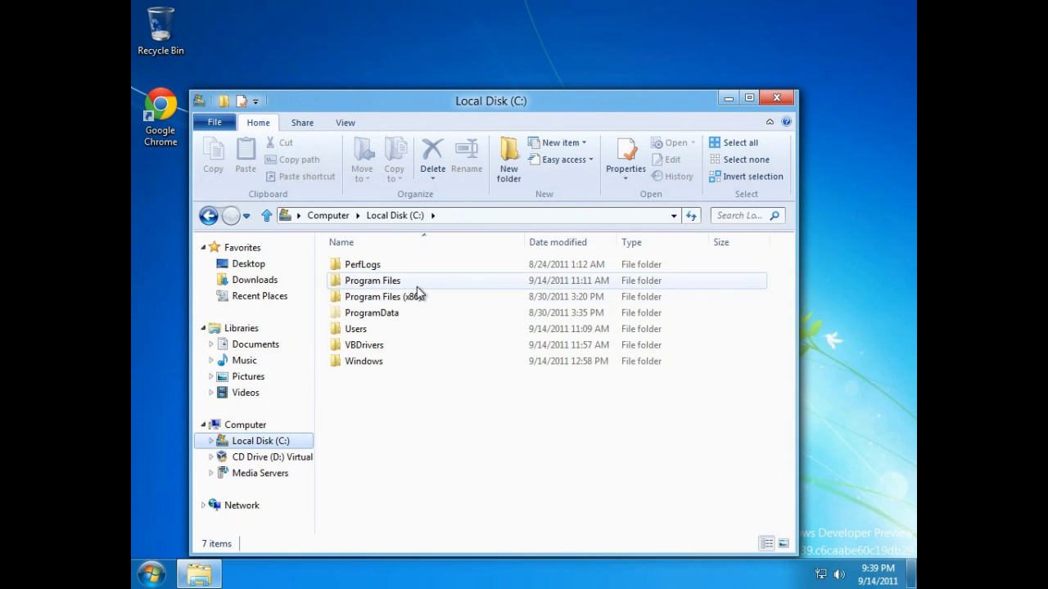
pyautogui.doubleClick(417, 285)
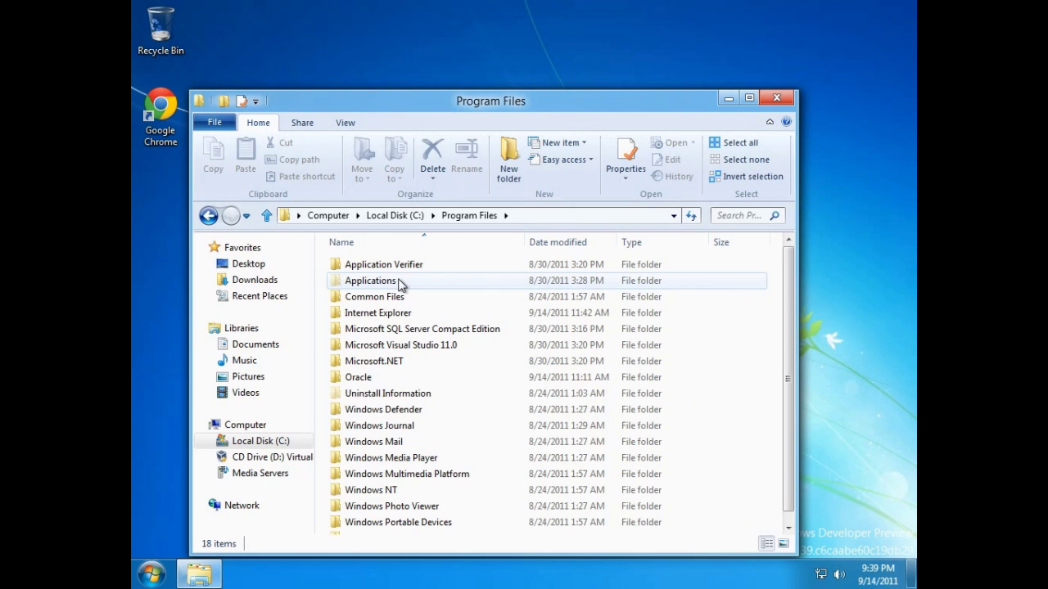
pyautogui.doubleClick(400, 283)
pyautogui.click(470, 366)
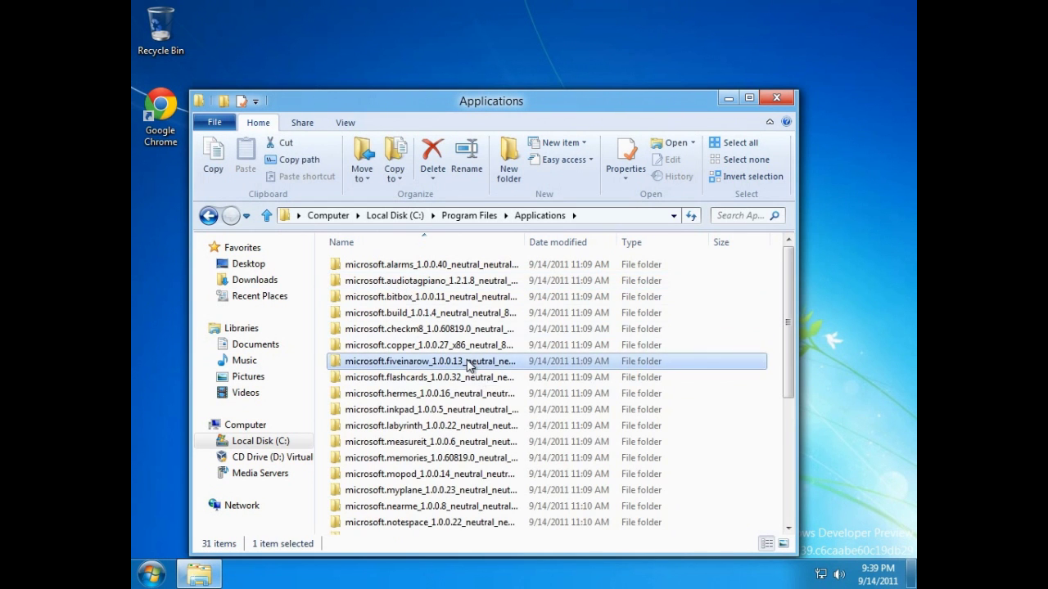
pyautogui.scroll(-5, 462, 360)
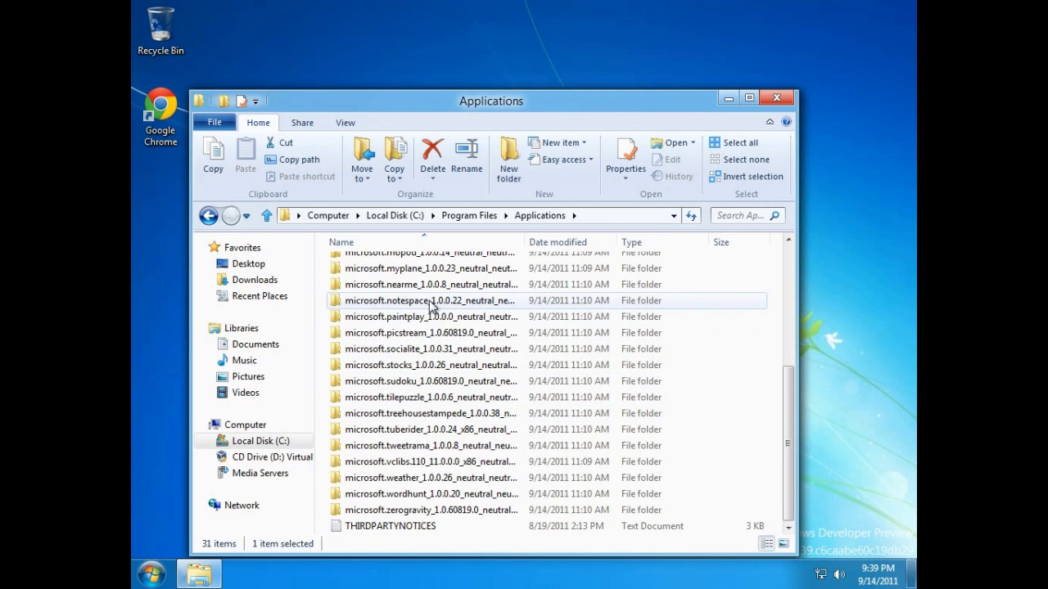
pyautogui.doubleClick(431, 325)
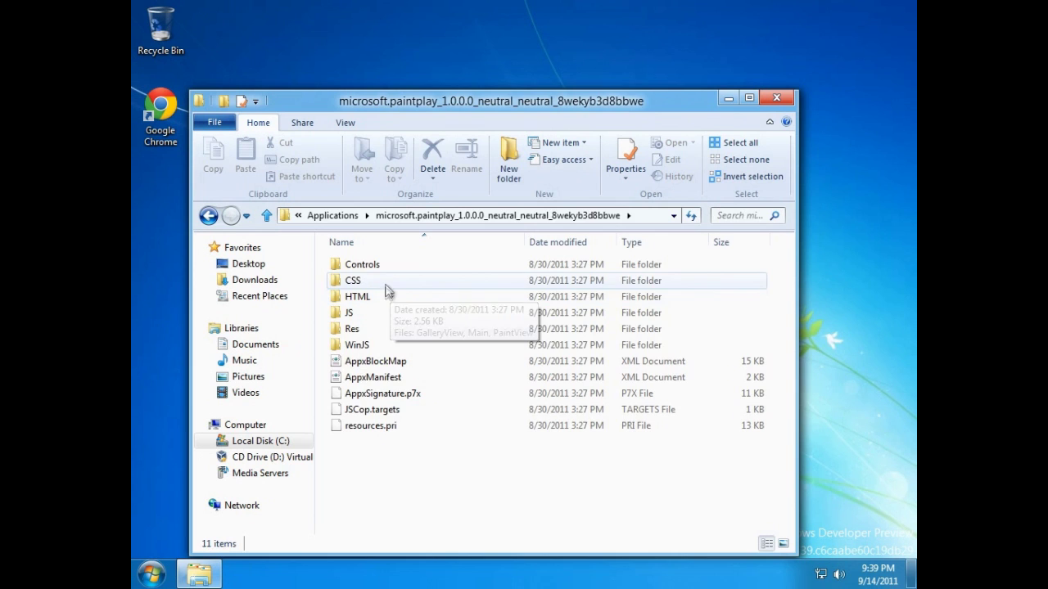
pyautogui.doubleClick(385, 296)
# Step: Open the paintplay Main page in Internet Explorer, close it, and navigate back to Applications
pyautogui.doubleClick(481, 285)
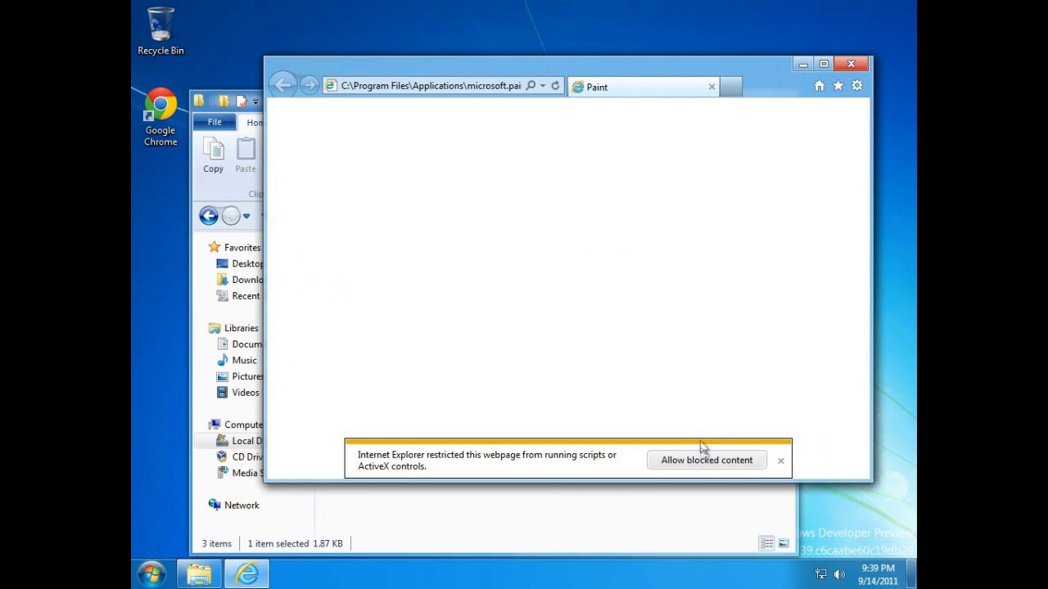
pyautogui.click(844, 63)
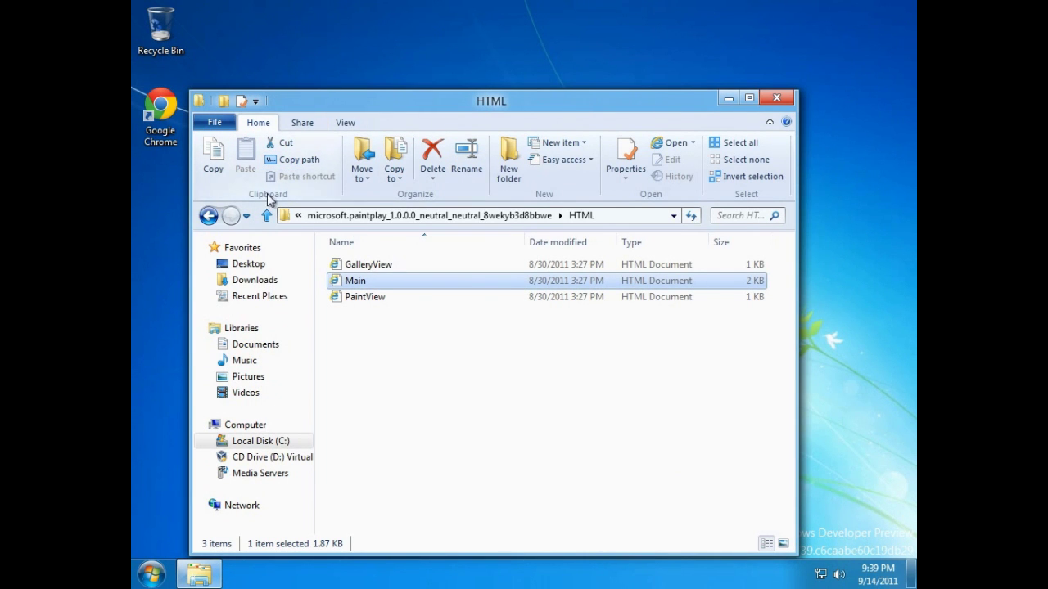
pyautogui.click(267, 215)
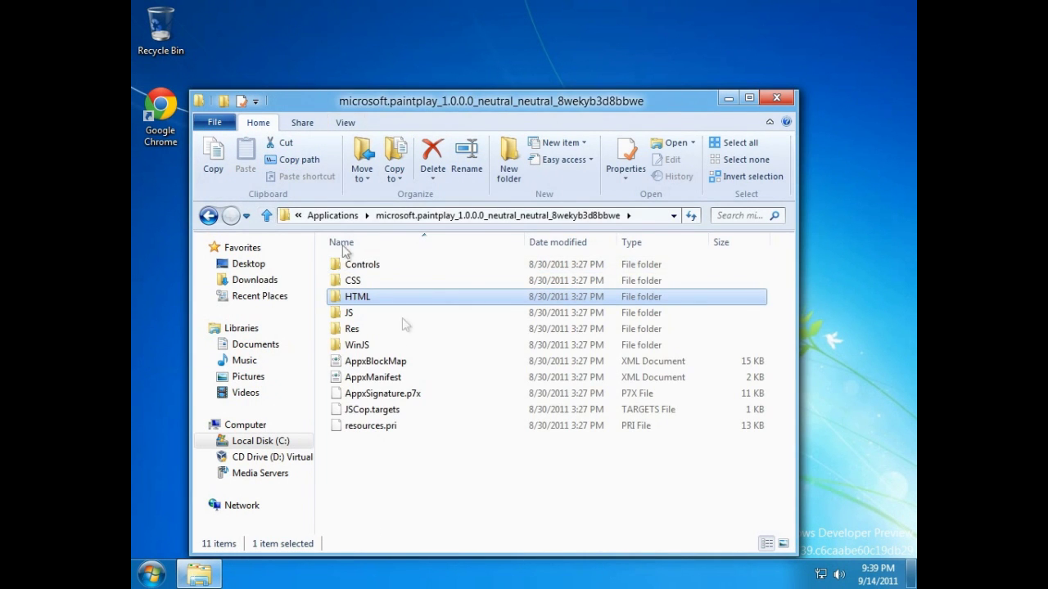
pyautogui.press('BackSpace')
pyautogui.press('BackSpace')
pyautogui.press('BackSpace')
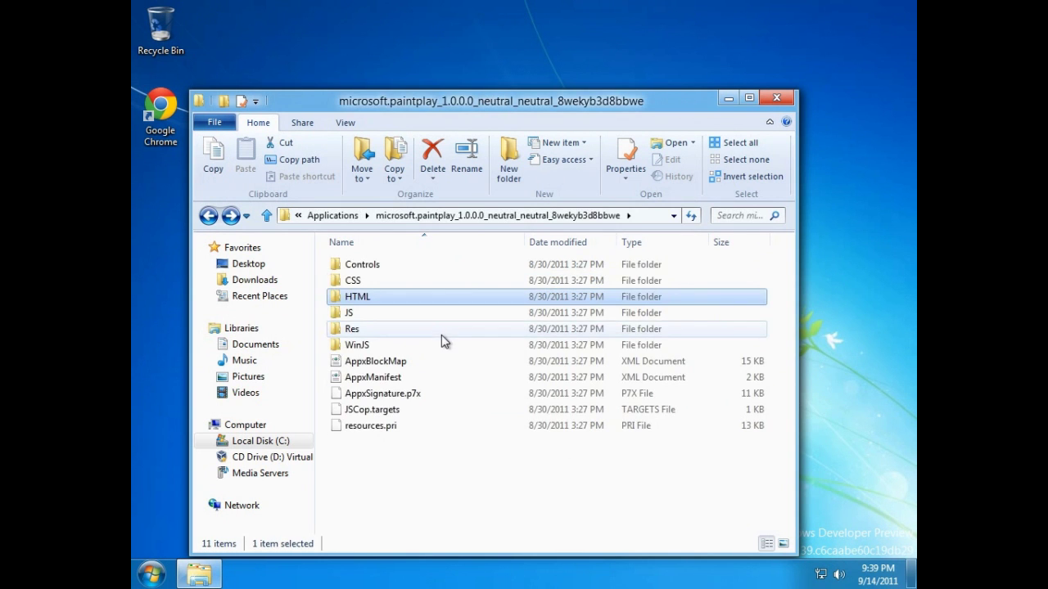
pyautogui.click(415, 421)
# Step: Open the zerogravity package folder and launch MainPage in the browser
pyautogui.scroll(-3, 416, 418)
pyautogui.scroll(-2, 417, 417)
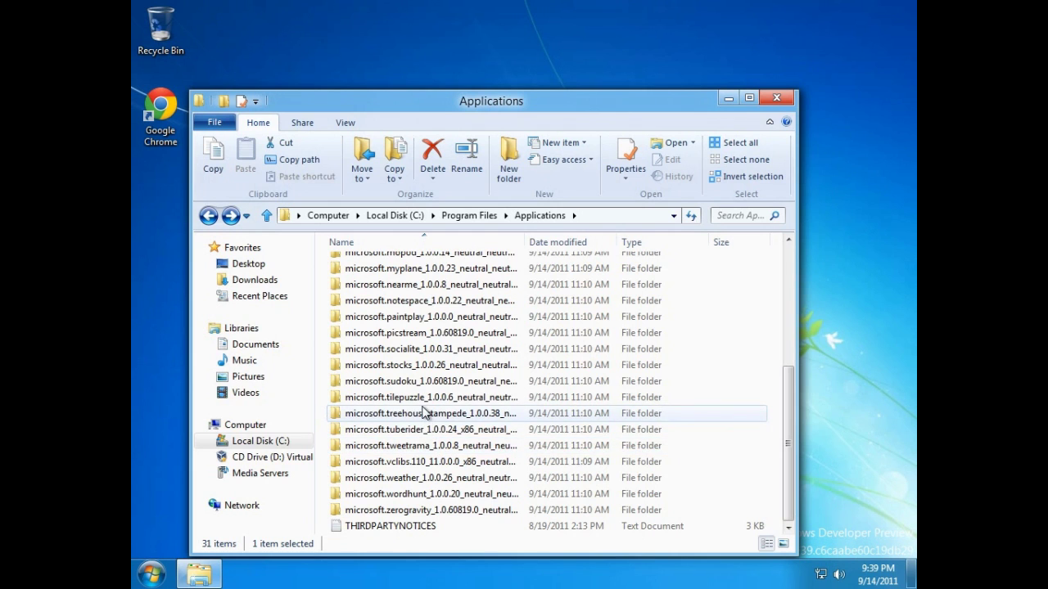
pyautogui.doubleClick(413, 510)
pyautogui.click(402, 345)
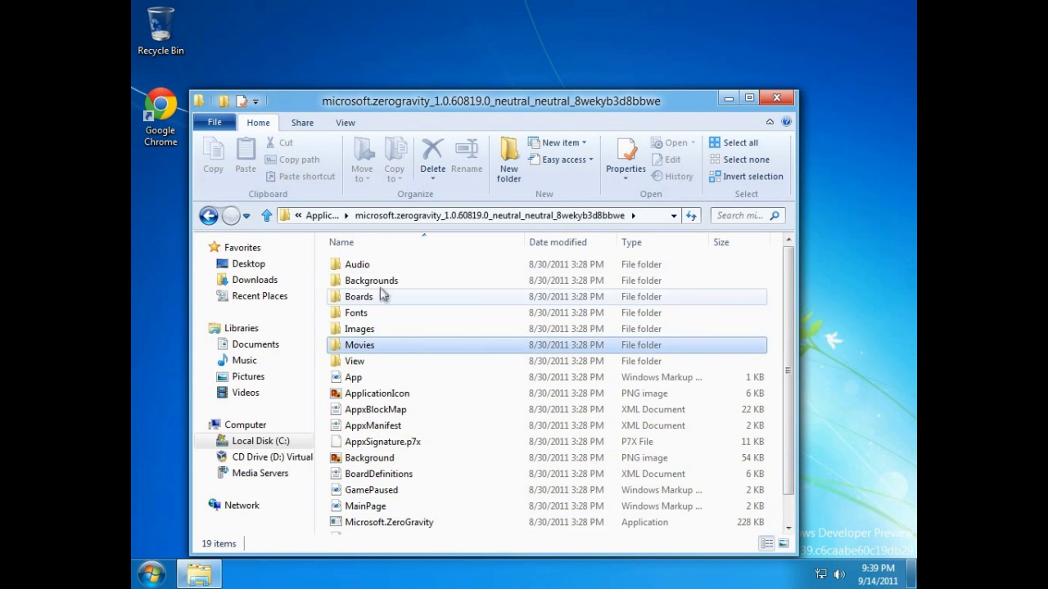
pyautogui.click(392, 375)
pyautogui.scroll(-1, 392, 372)
pyautogui.doubleClick(403, 486)
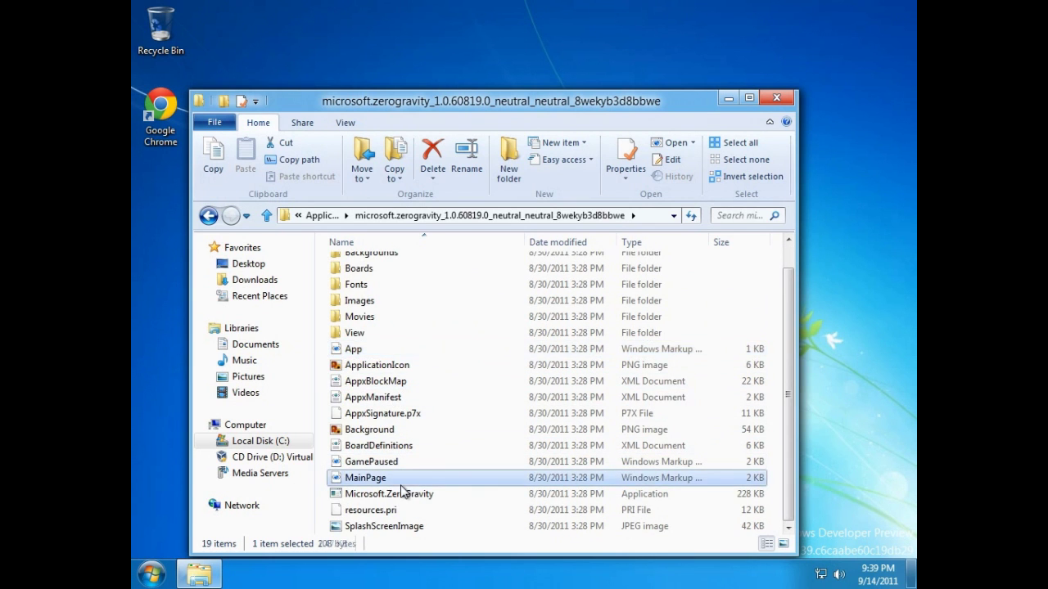
# Step: Launch Microsoft.ZeroGravity, dismiss the AppContainer-only error, and restart the failed MainPage app
pyautogui.scroll(1, 401, 491)
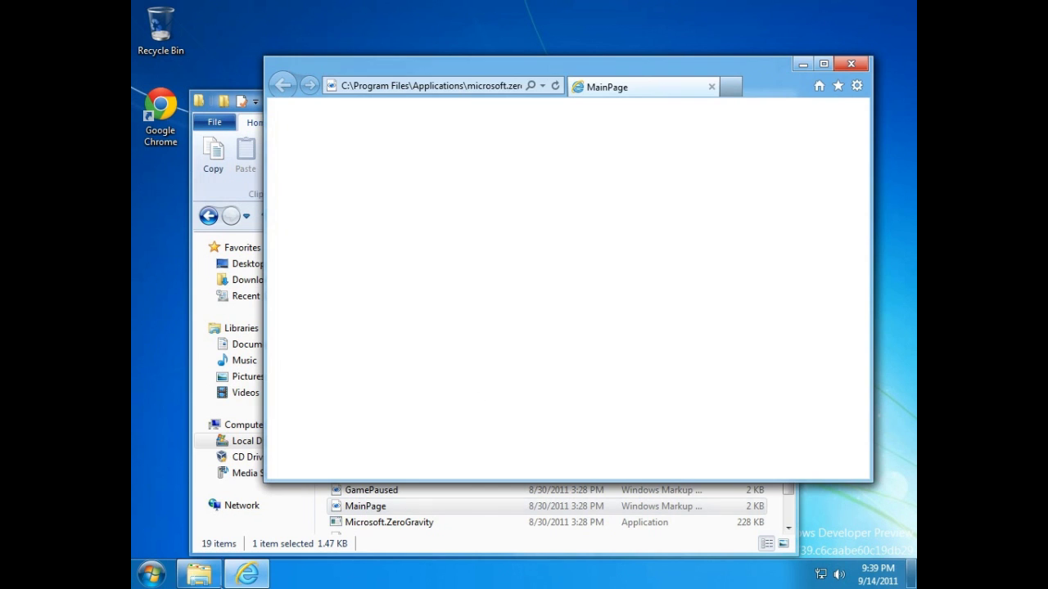
pyautogui.click(392, 501)
pyautogui.doubleClick(388, 522)
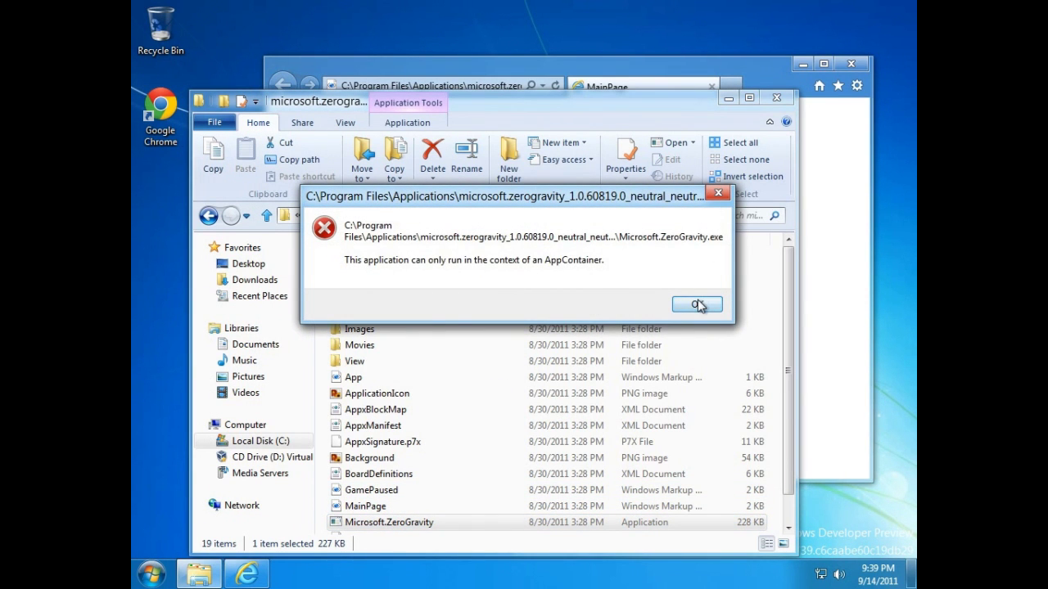
pyautogui.click(698, 304)
pyautogui.click(798, 229)
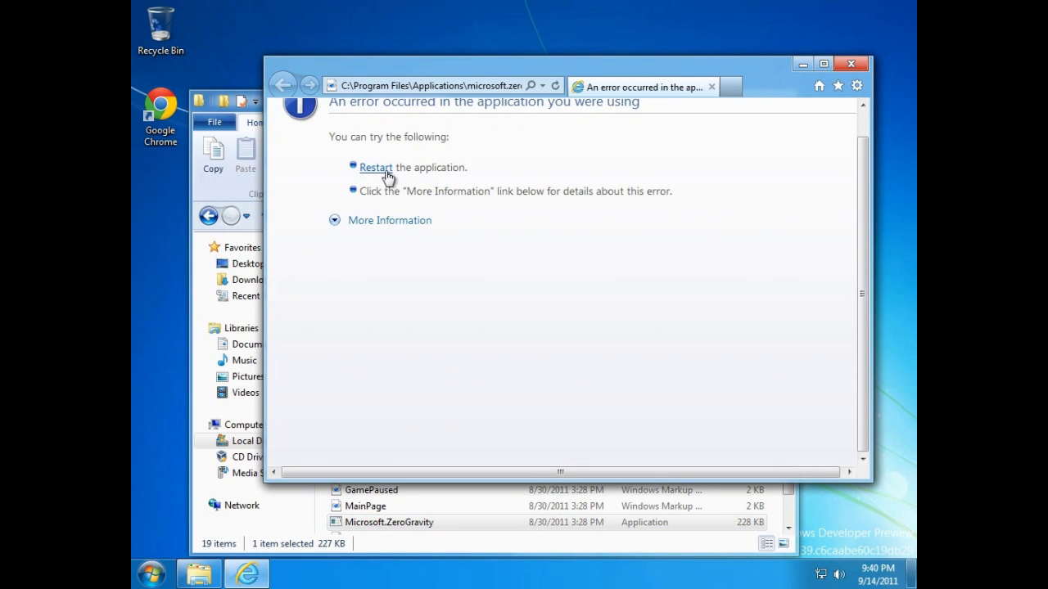
pyautogui.click(380, 168)
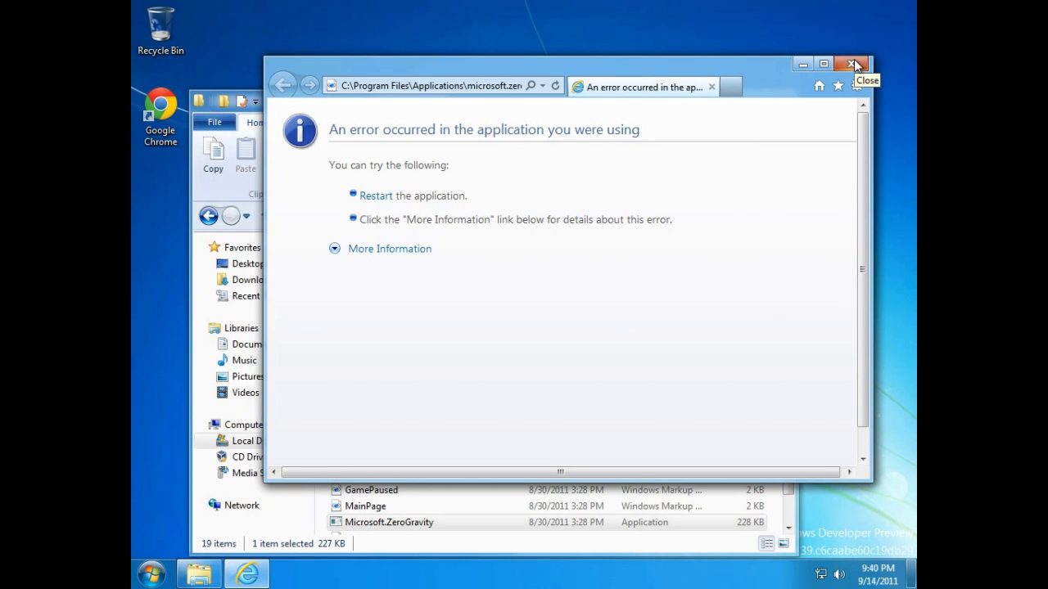
# Step: Close the browser error window and go back from zerogravity to the Applications folder
pyautogui.click(854, 61)
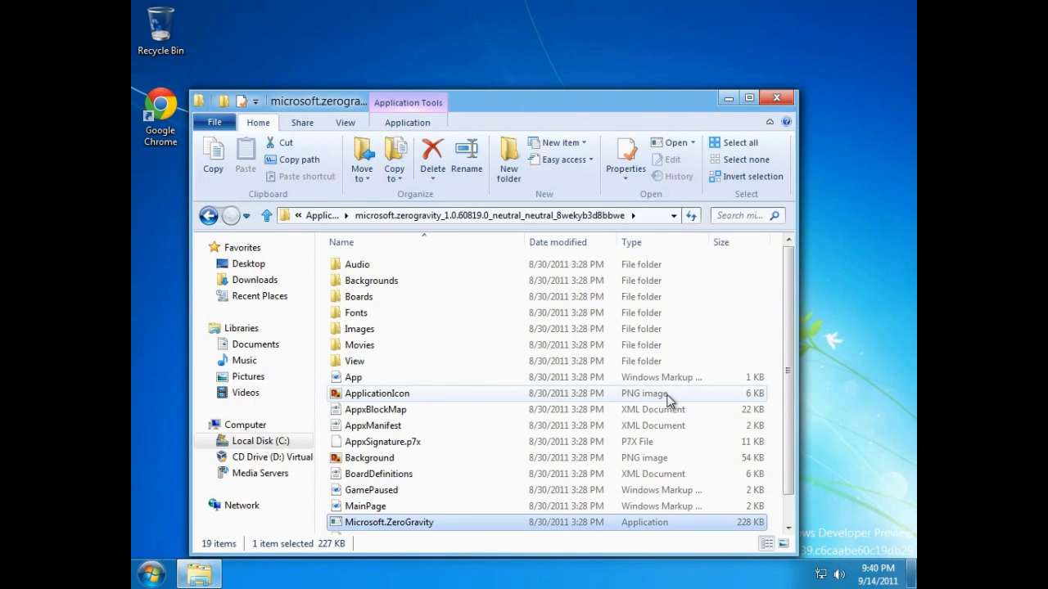
pyautogui.click(626, 398)
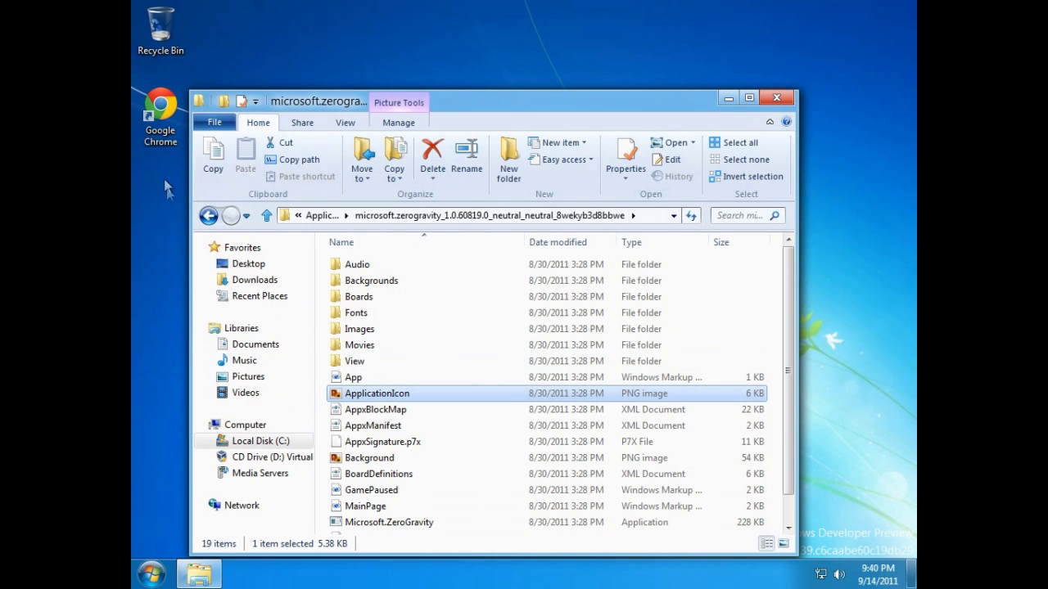
pyautogui.click(209, 218)
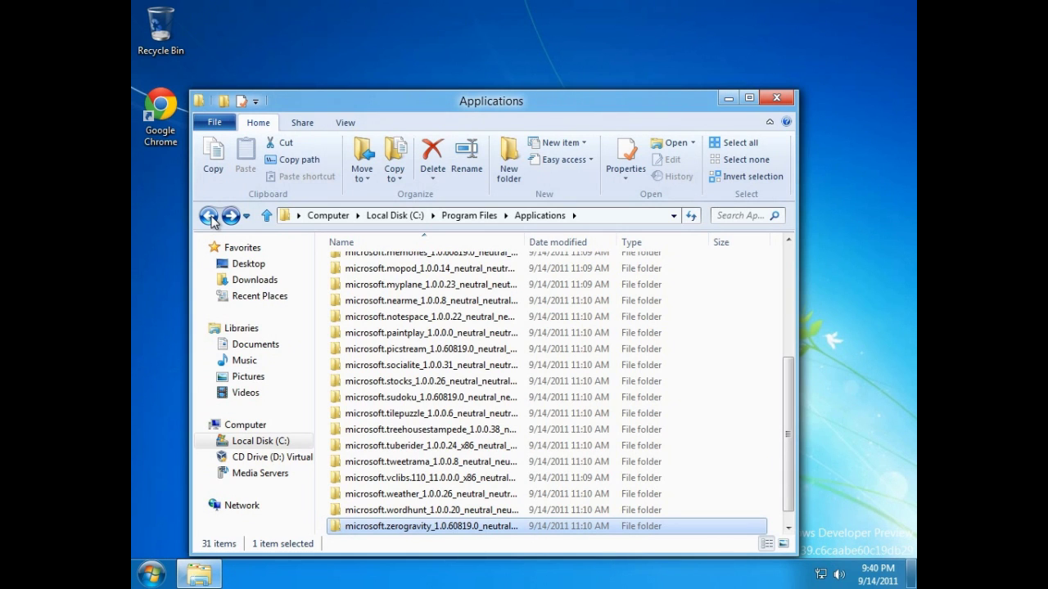
# Step: Go to C:\Windows\System32 and search it for 'backup'
pyautogui.click(277, 440)
pyautogui.doubleClick(402, 360)
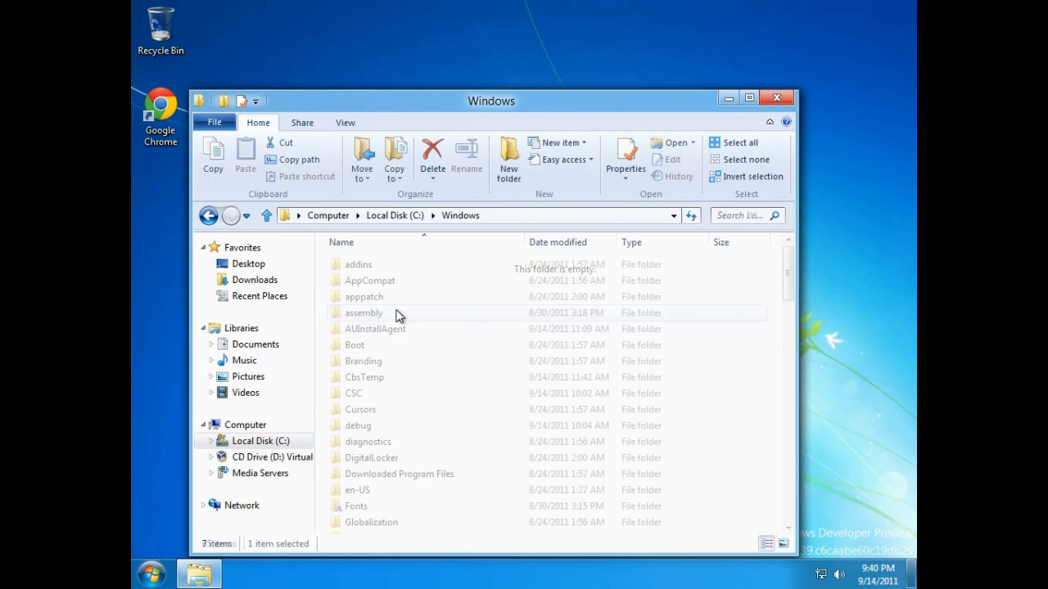
pyautogui.write('sys')
pyautogui.press('Down')
pyautogui.press('Return')
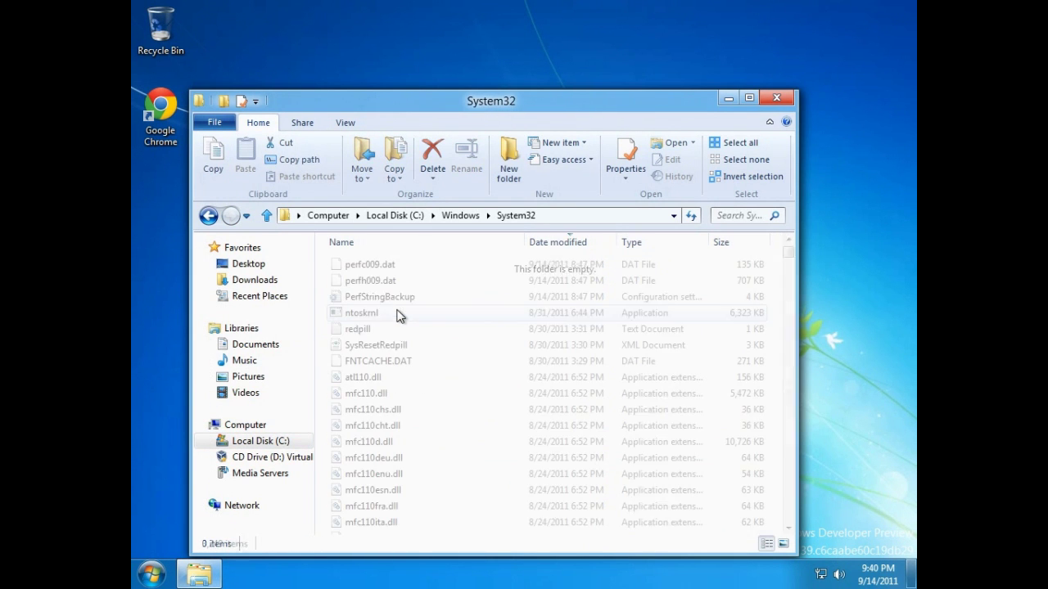
pyautogui.click(588, 329)
pyautogui.press('Down')
pyautogui.write('shsvcs')
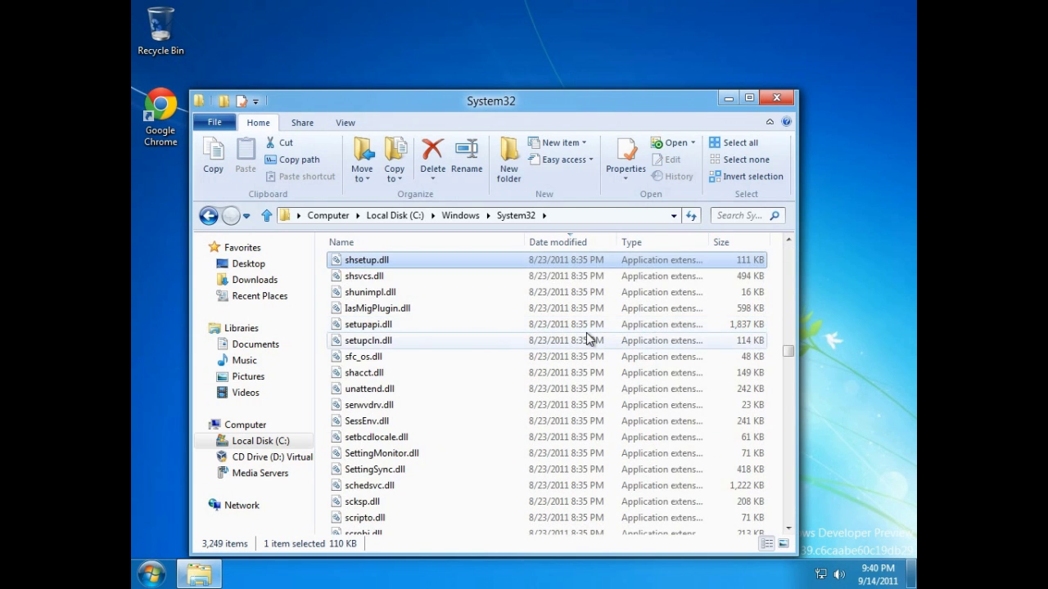
pyautogui.click(753, 215)
pyautogui.write('backup')
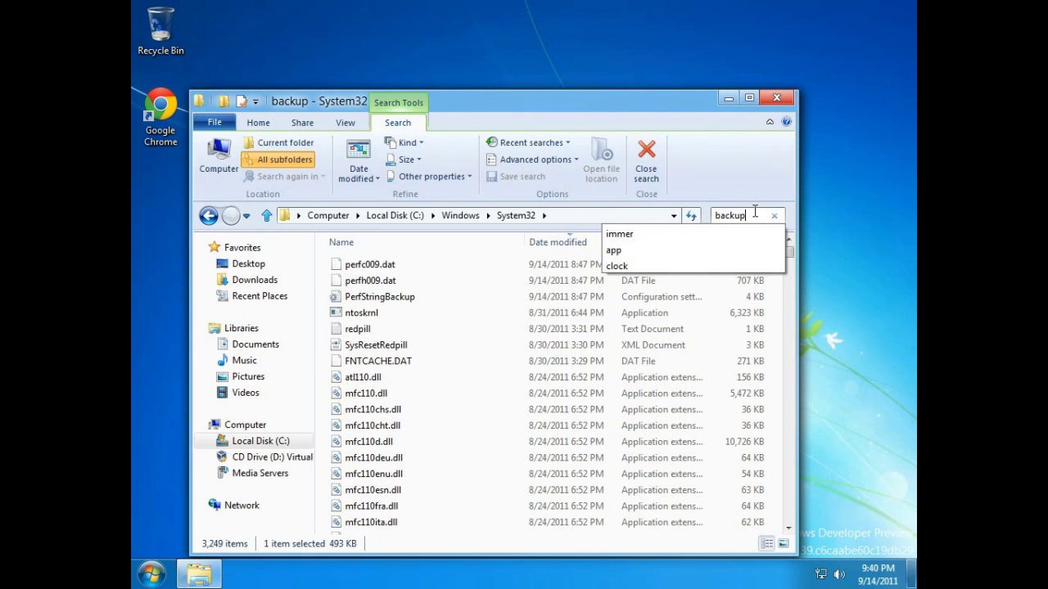
# Step: Try renaming shsxs_backup.dll to shsxs.dll, cancelling at the administrator permission prompt
pyautogui.rightClick(461, 266)
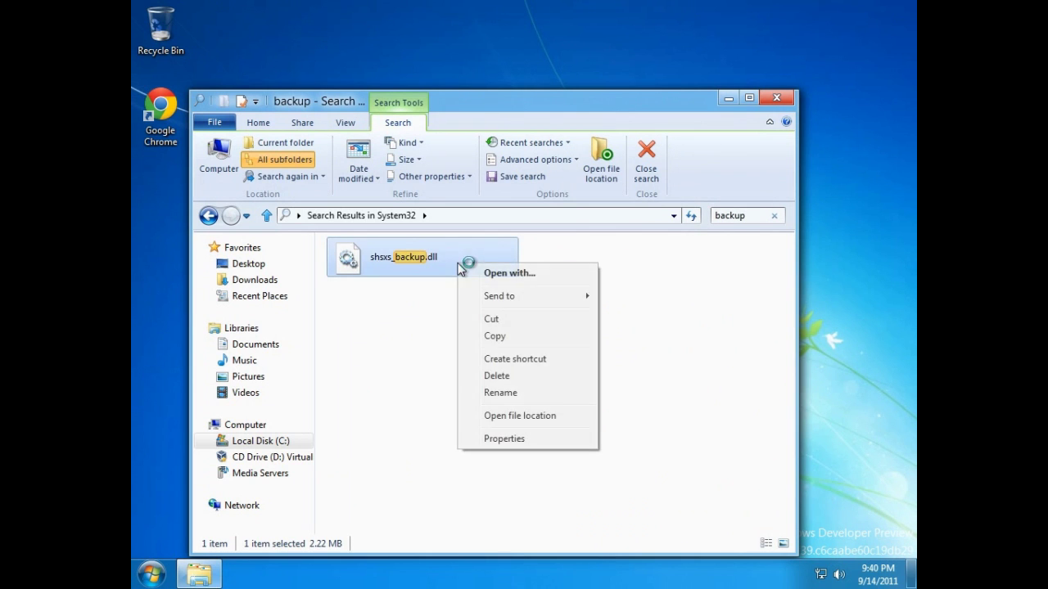
pyautogui.click(498, 394)
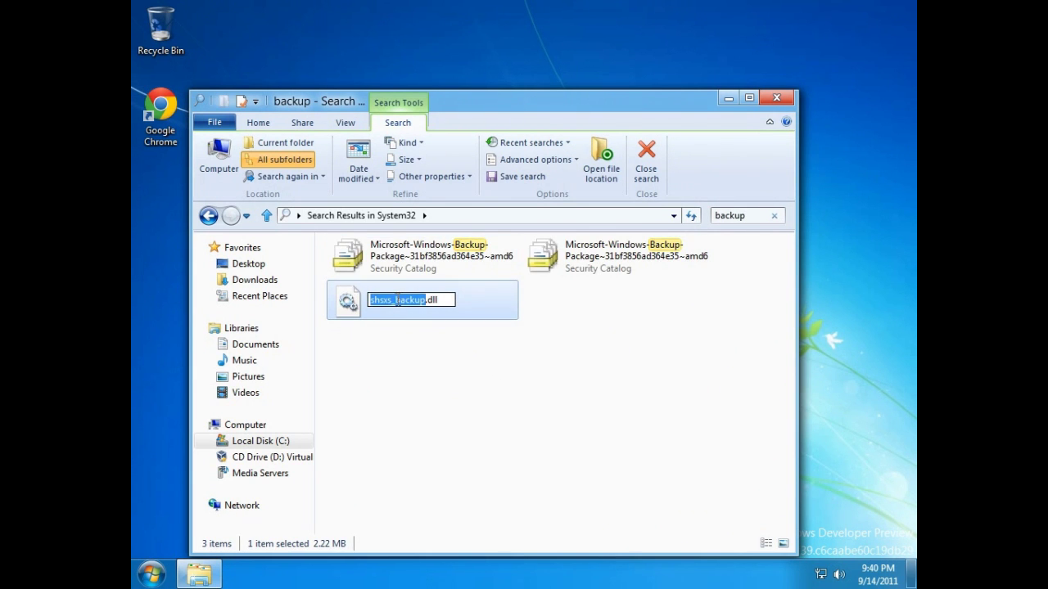
pyautogui.moveTo(395, 300); pyautogui.dragTo(405, 299)
pyautogui.press('BackSpace')
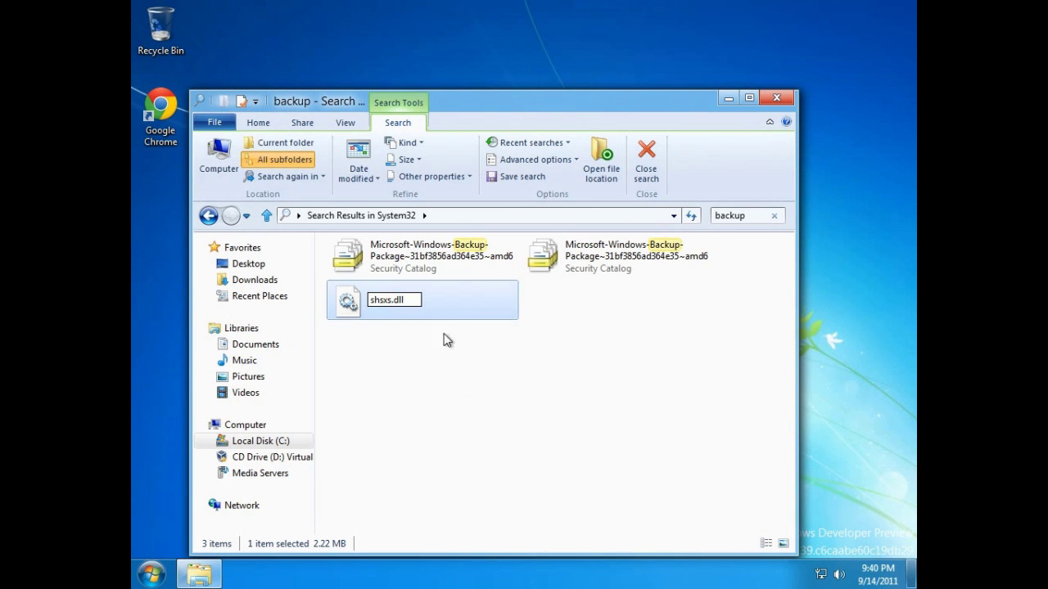
pyautogui.press('Return')
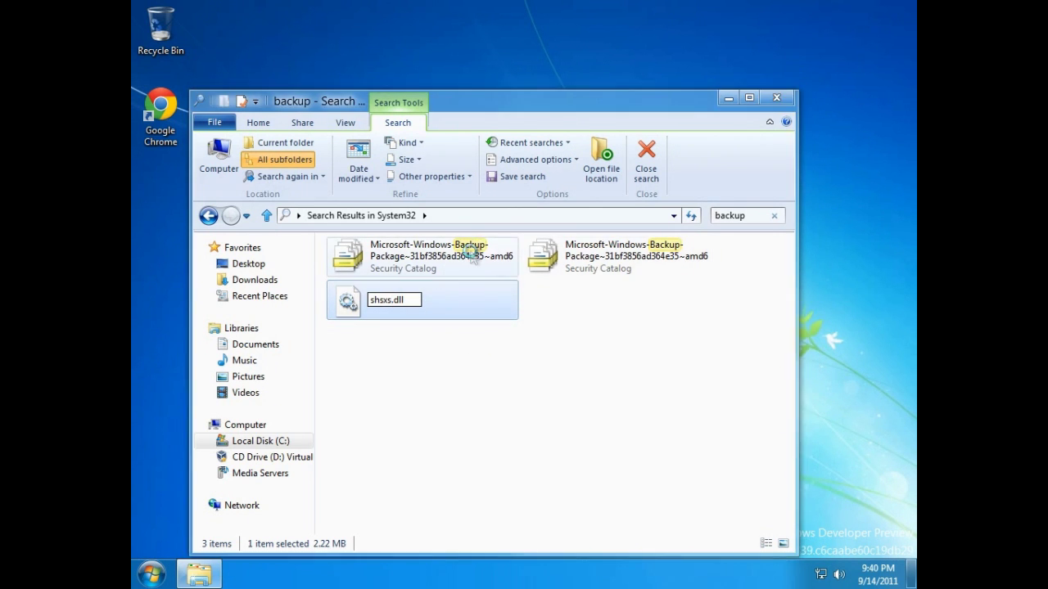
pyautogui.click(663, 348)
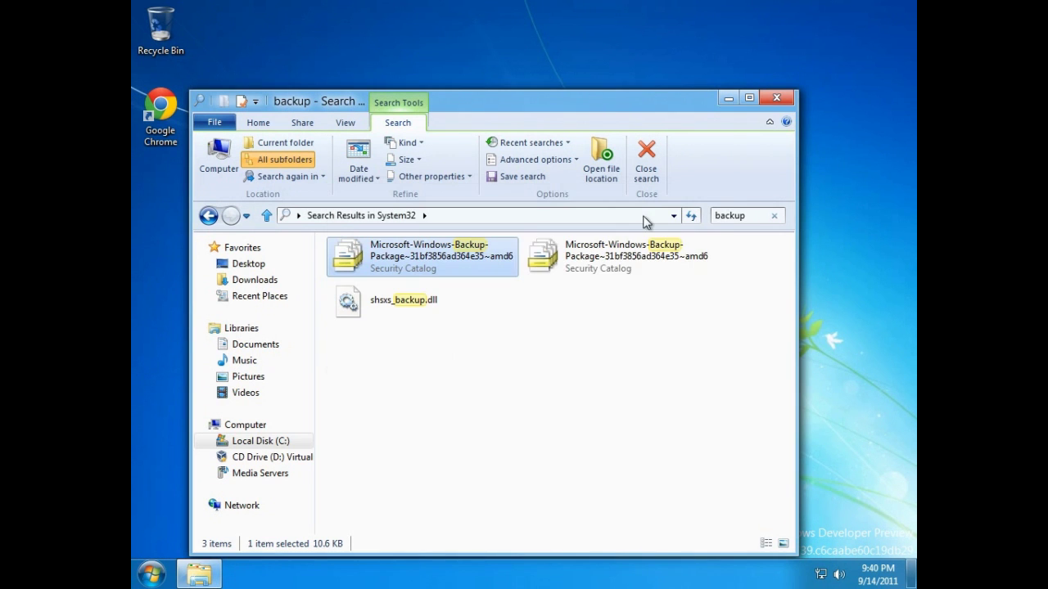
# Step: Minimize the Explorer window showing the 'backup' search results
pyautogui.click(725, 100)
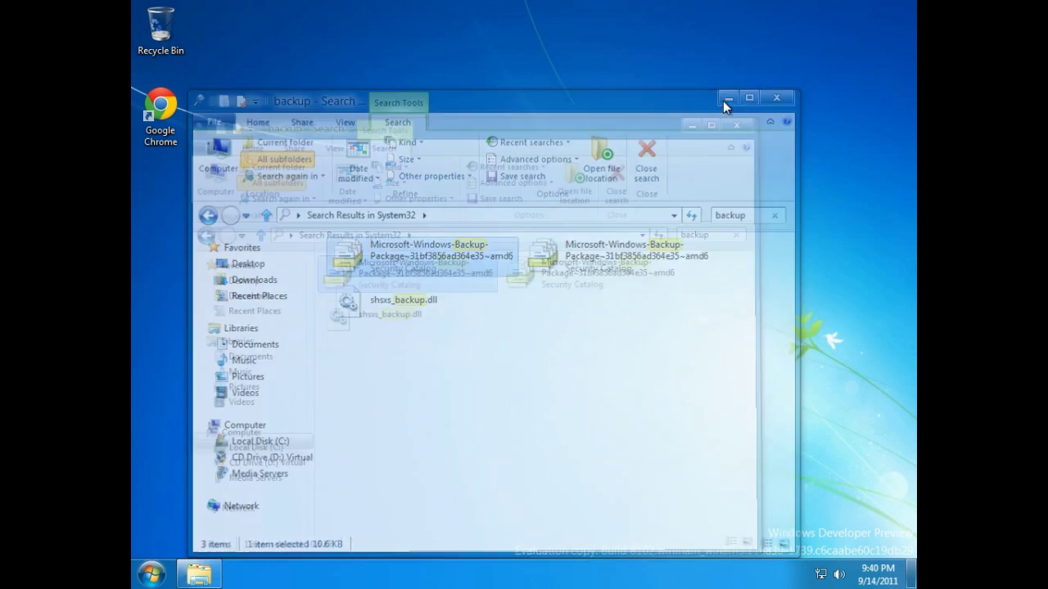